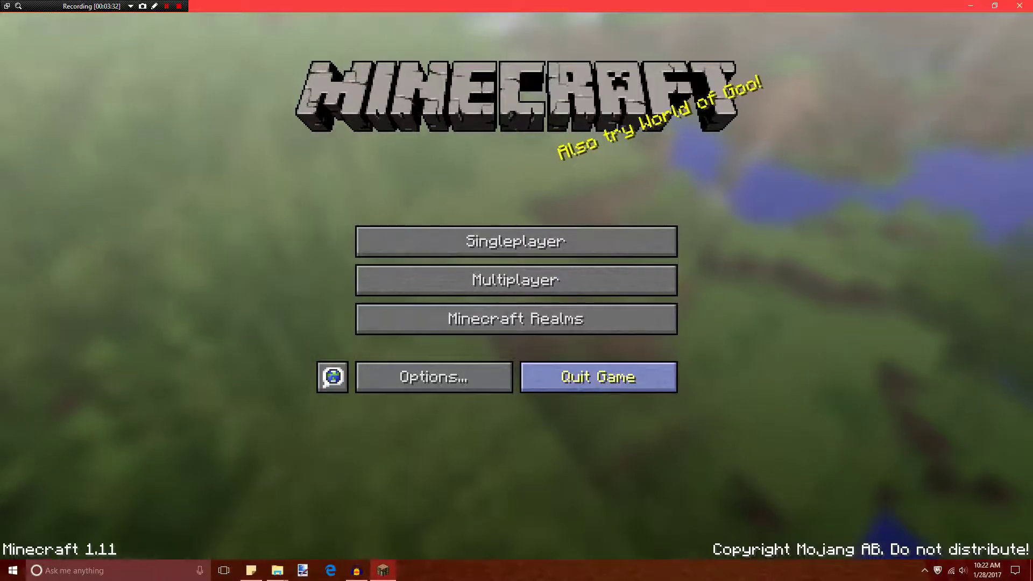
- Quit Minecraft, show the desktop and open google.com in Microsoft Edge
click(598, 377)
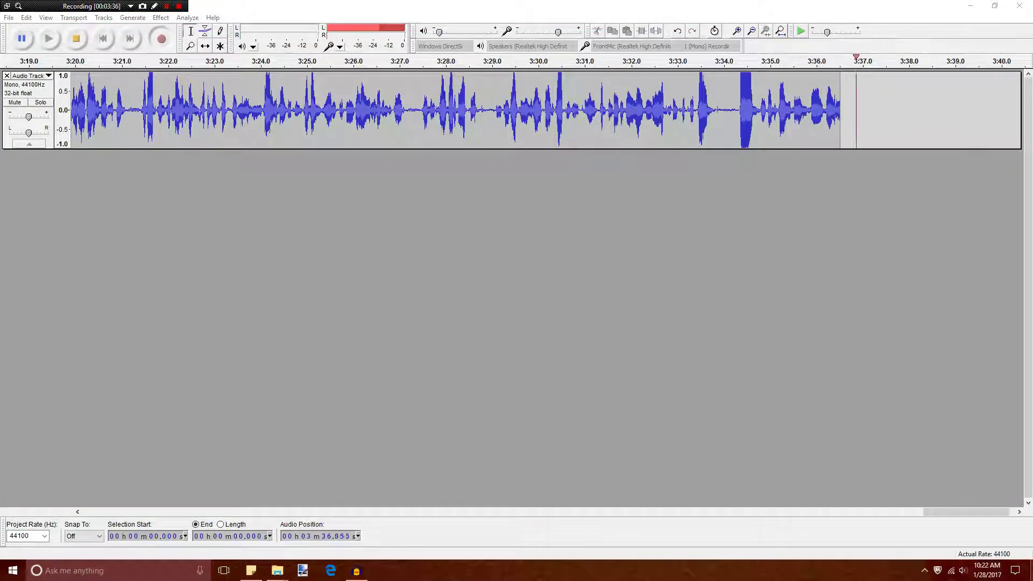
key(super+d)
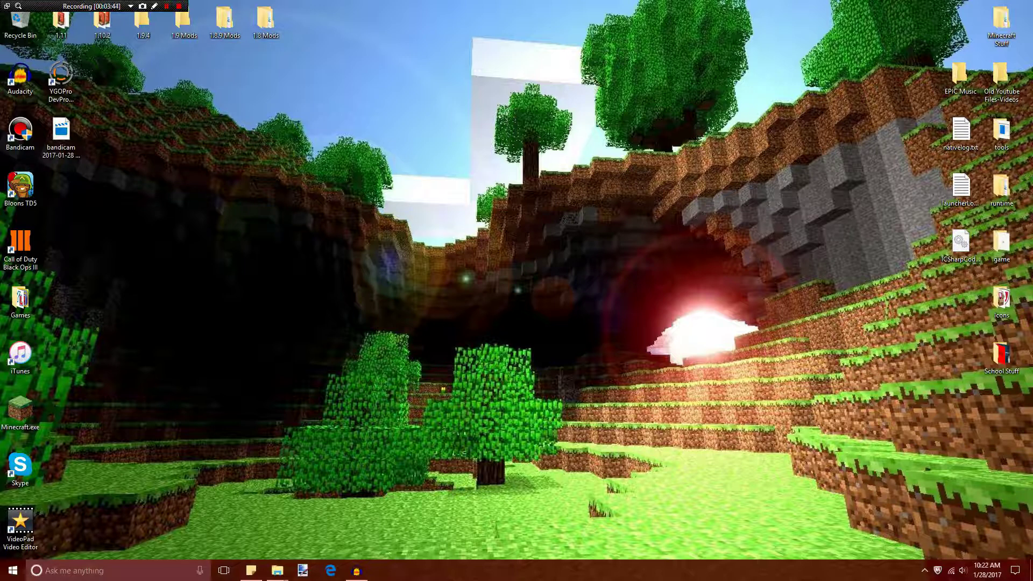
click(331, 570)
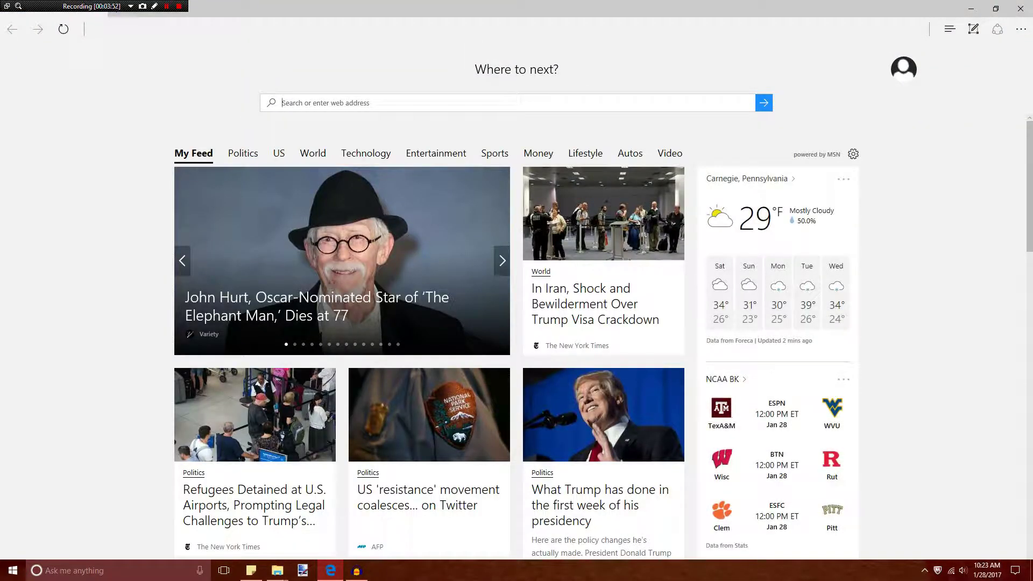
text(googl)
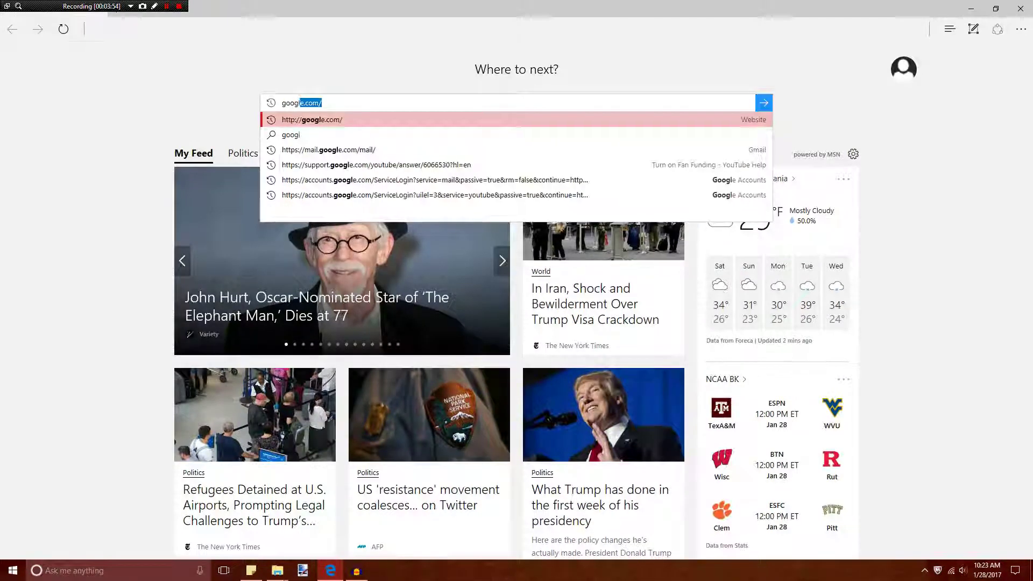
key(Return)
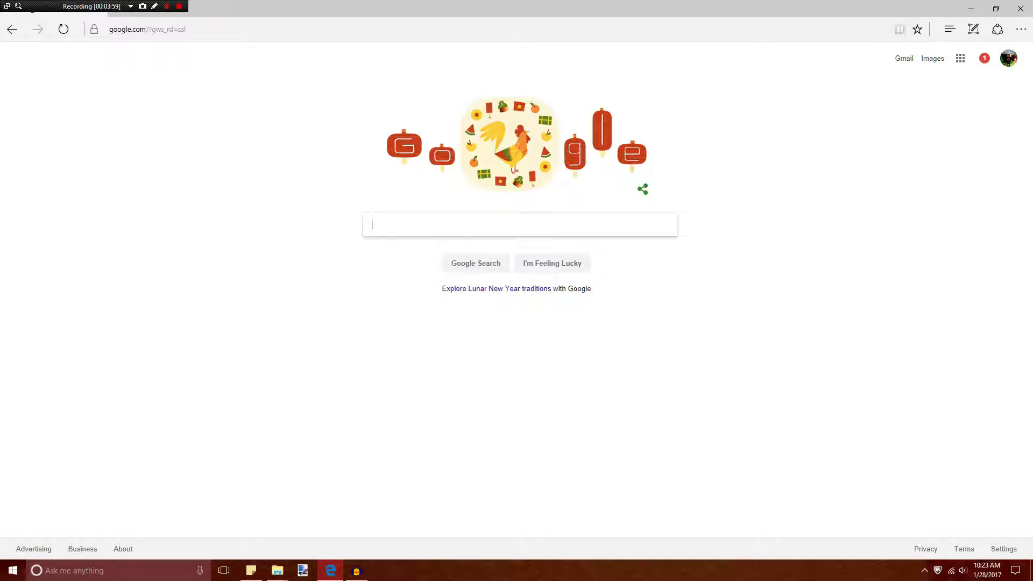
- Search Google for "forge" and open the Minecraft Forge site at files.minecraftforge.net
text(forge)
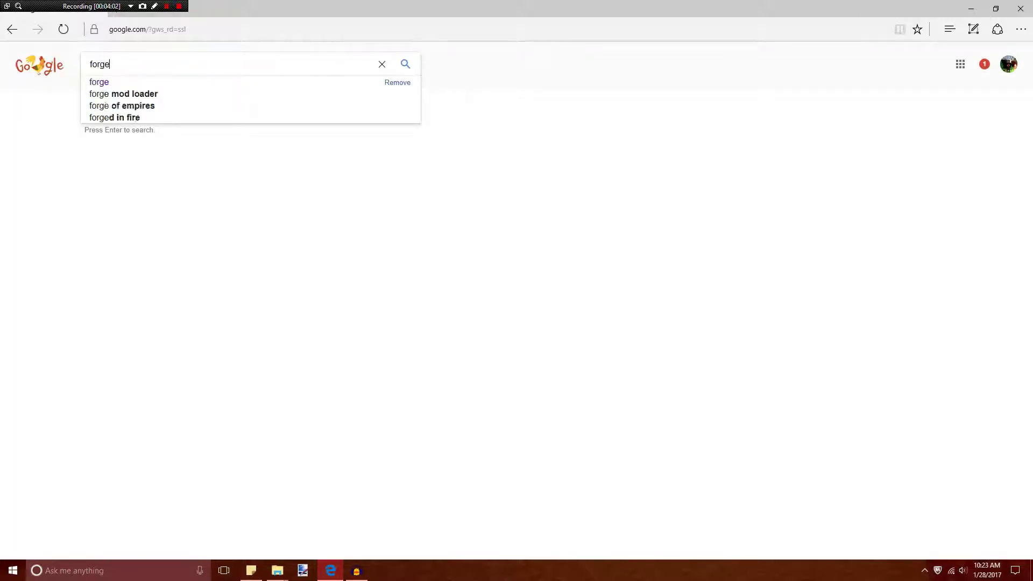
key(Return)
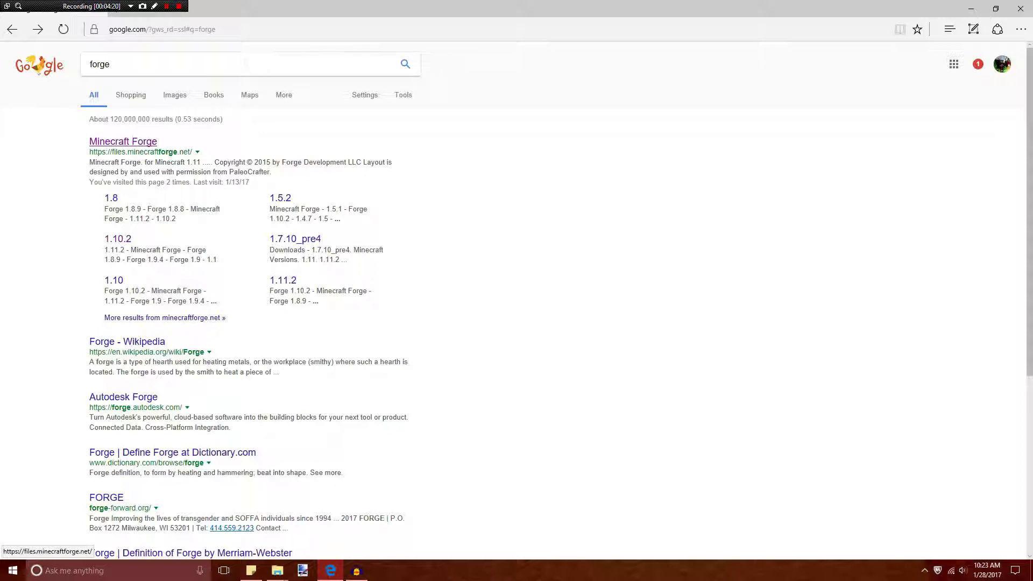
click(124, 142)
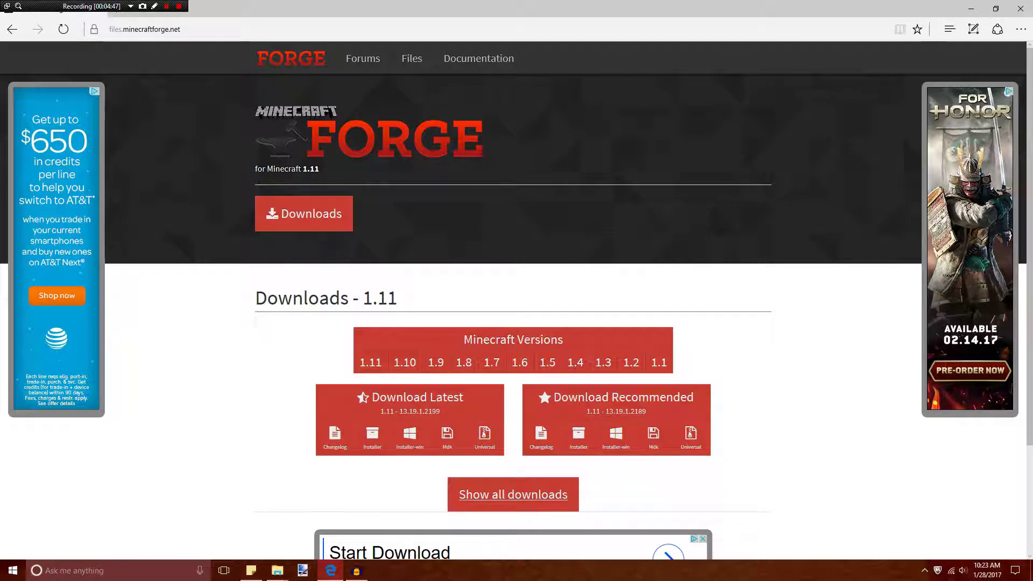
- Download the recommended Forge 1.11 installer, forge-1.11-13.19.1.2189-installer.jar, and save it to the Desktop
mouse_move(492, 362)
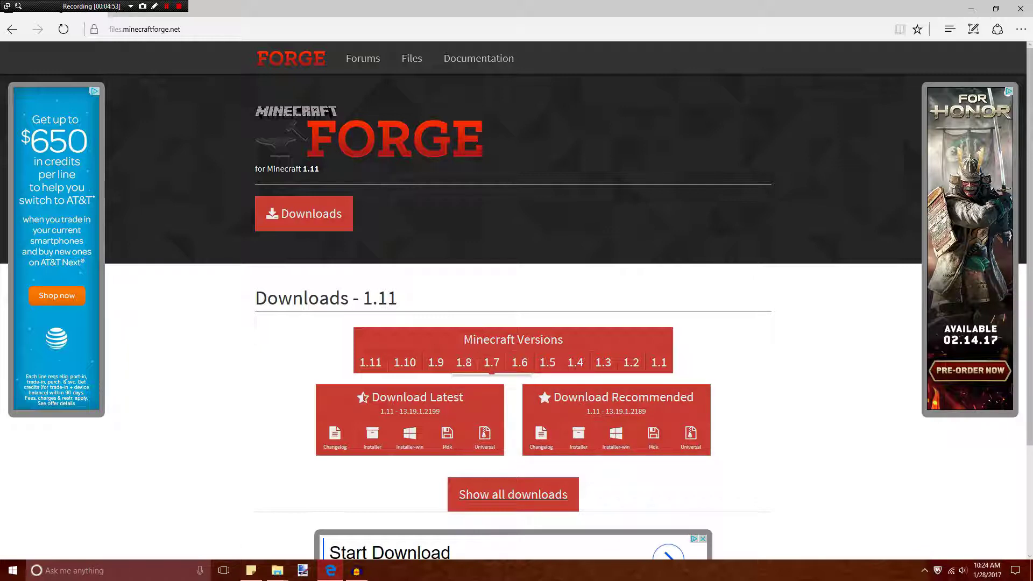
mouse_move(631, 362)
mouse_move(370, 362)
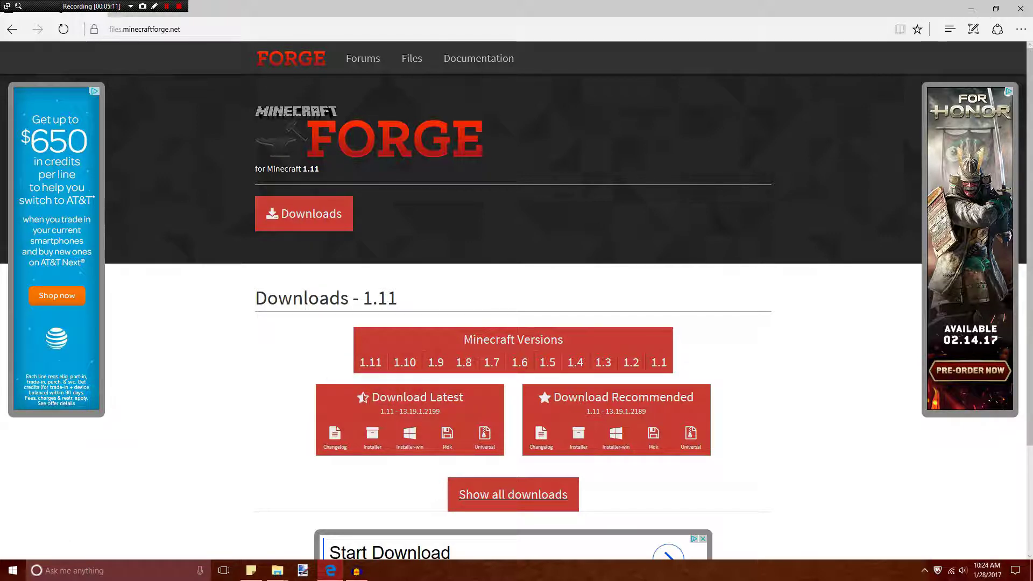
scroll(516, 301, down, 3)
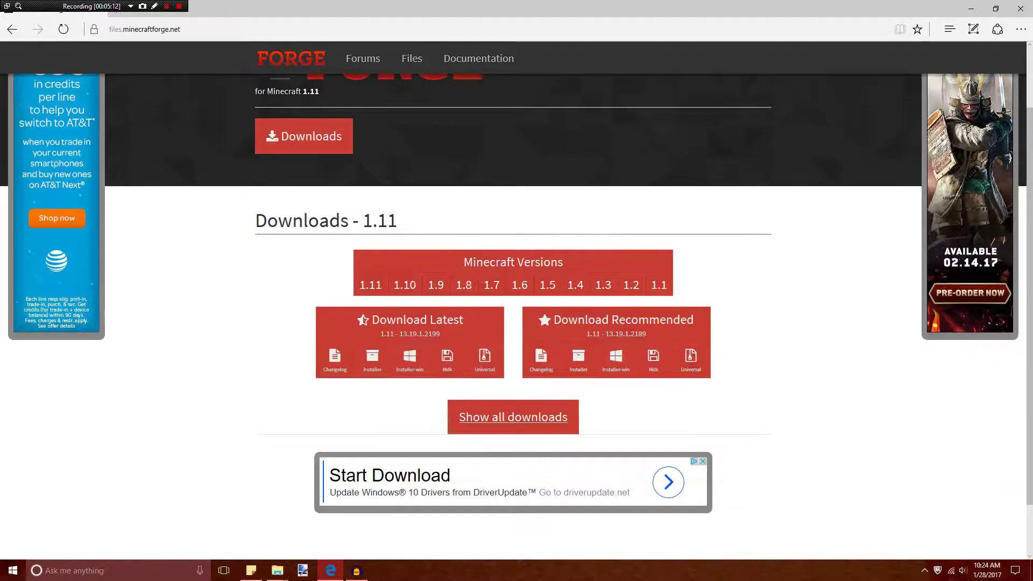
scroll(517, 302, up, 3)
scroll(516, 304, down, 2)
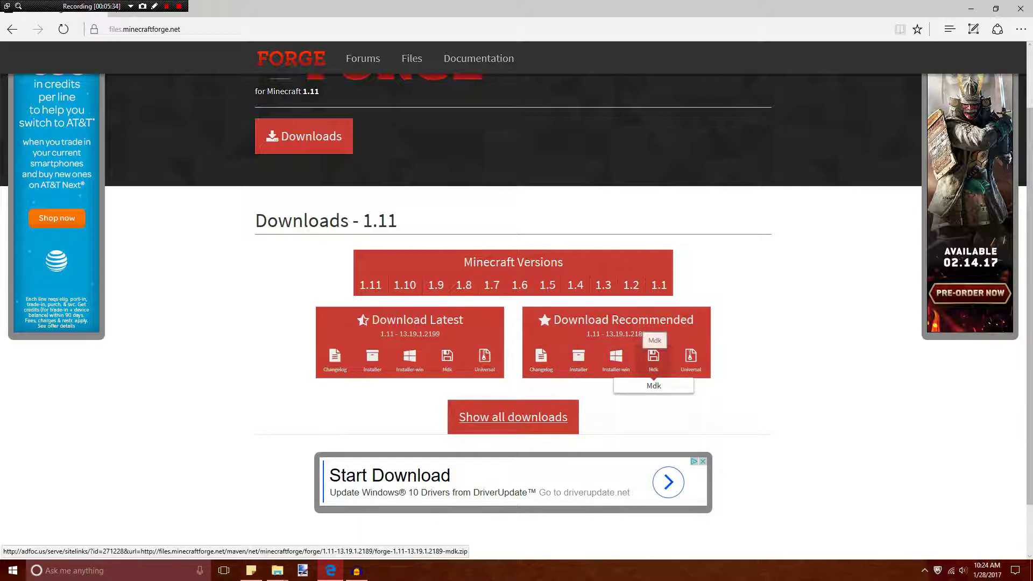
click(653, 356)
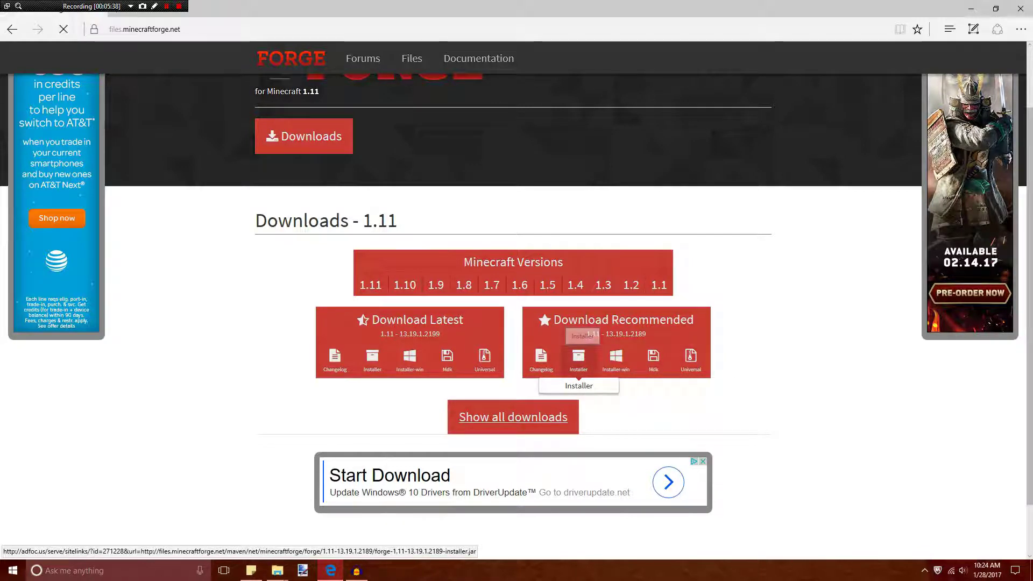
click(579, 356)
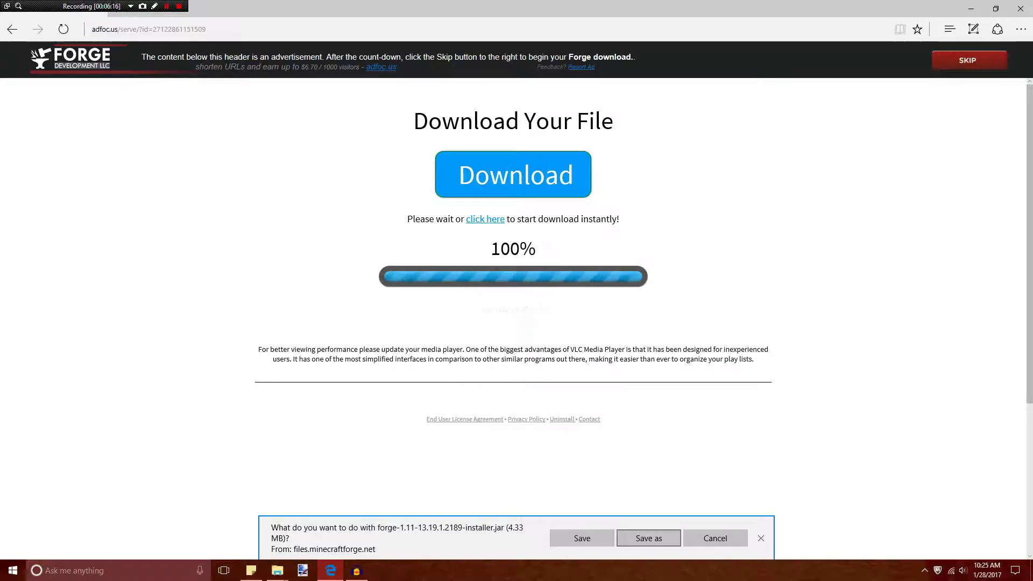
click(648, 538)
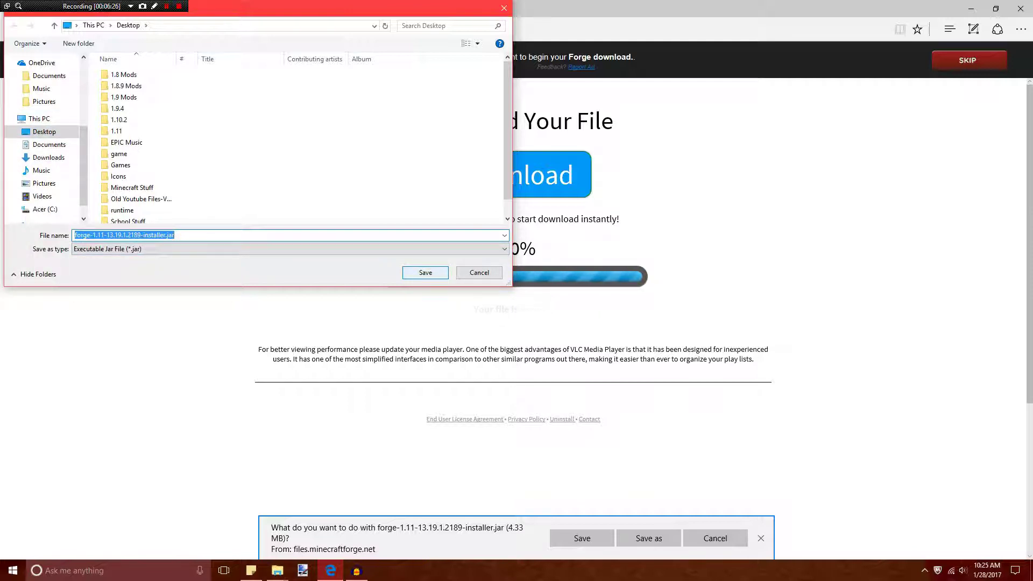
key(Return)
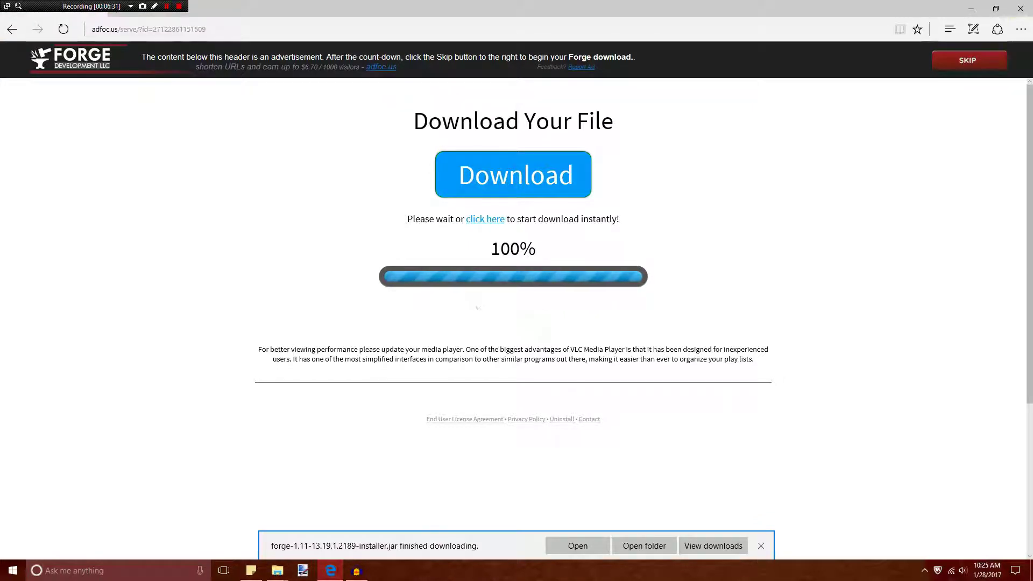
- Go back to the Forge downloads page, show the desktop and move the Forge installer file to the middle of it
click(12, 29)
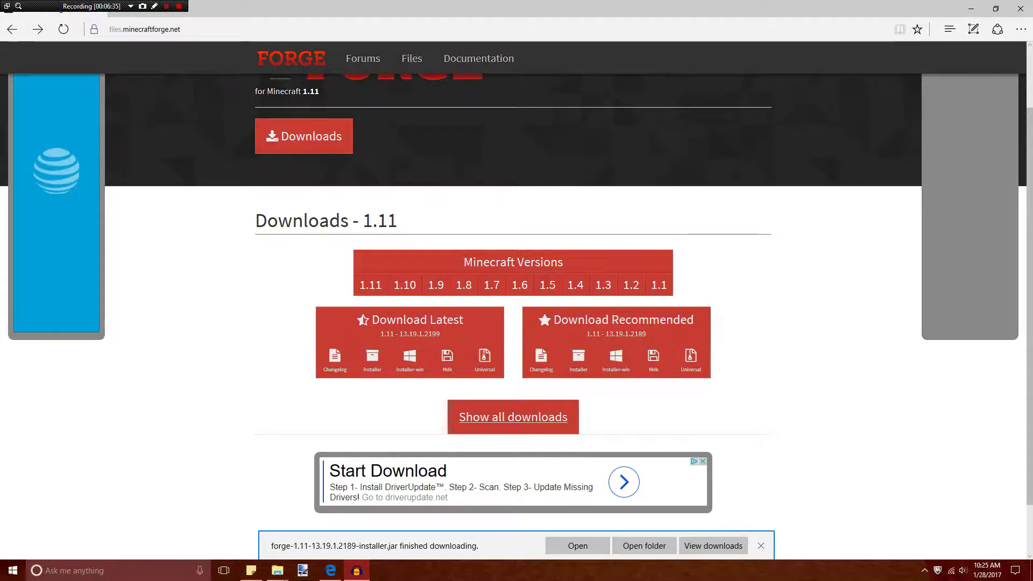
key(super+d)
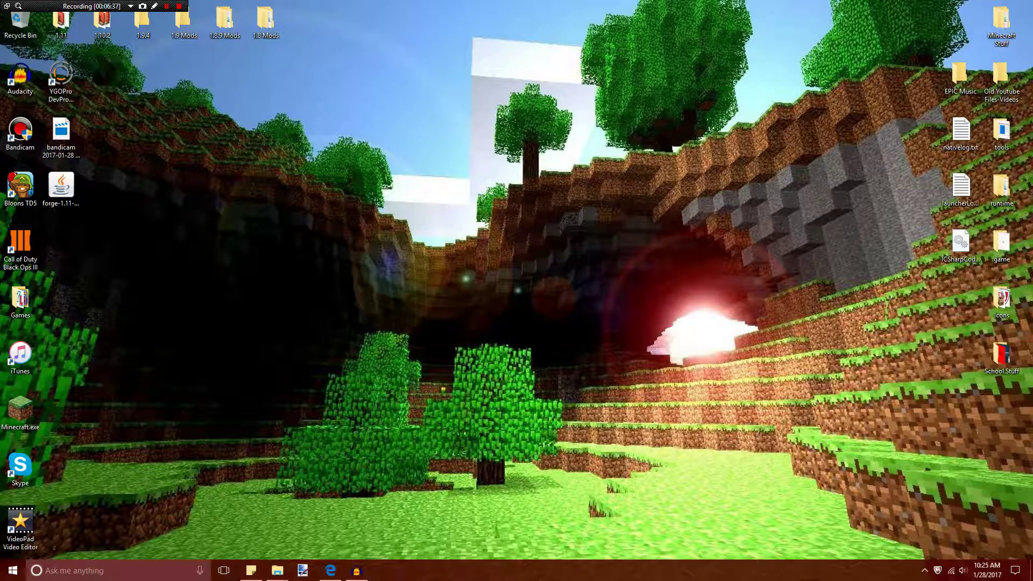
drag(61, 186, 511, 245)
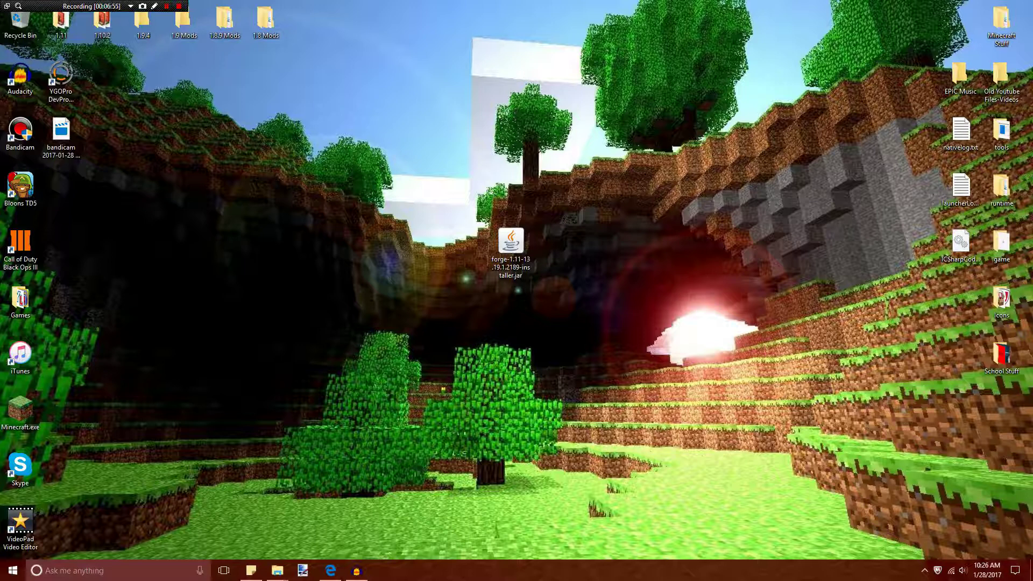
drag(511, 245, 506, 193)
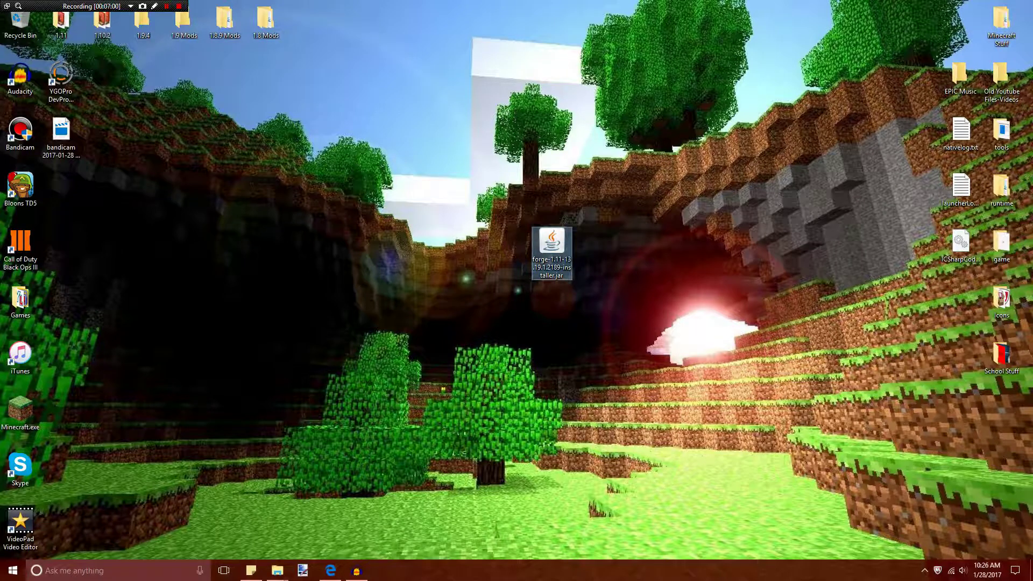
drag(551, 245, 510, 245)
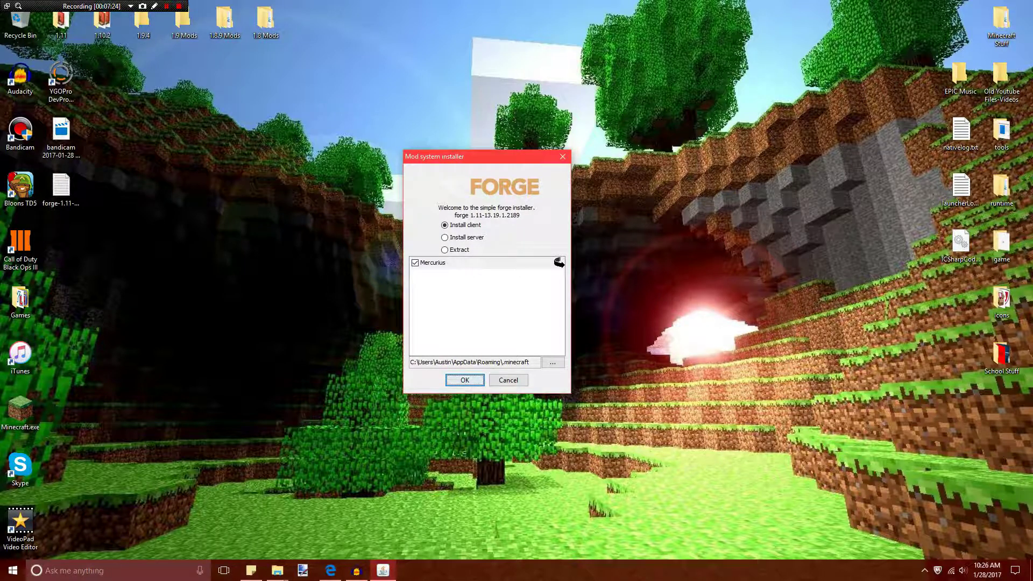
- Try to install the Forge 1.11 client from the desktop installer with Mercurius disabled
mouse_move(560, 262)
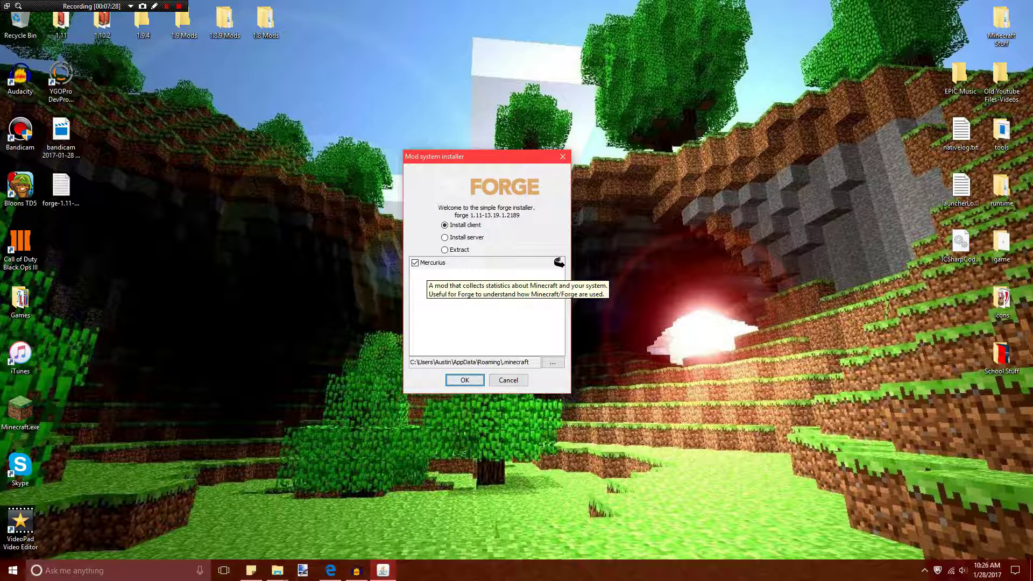
click(559, 263)
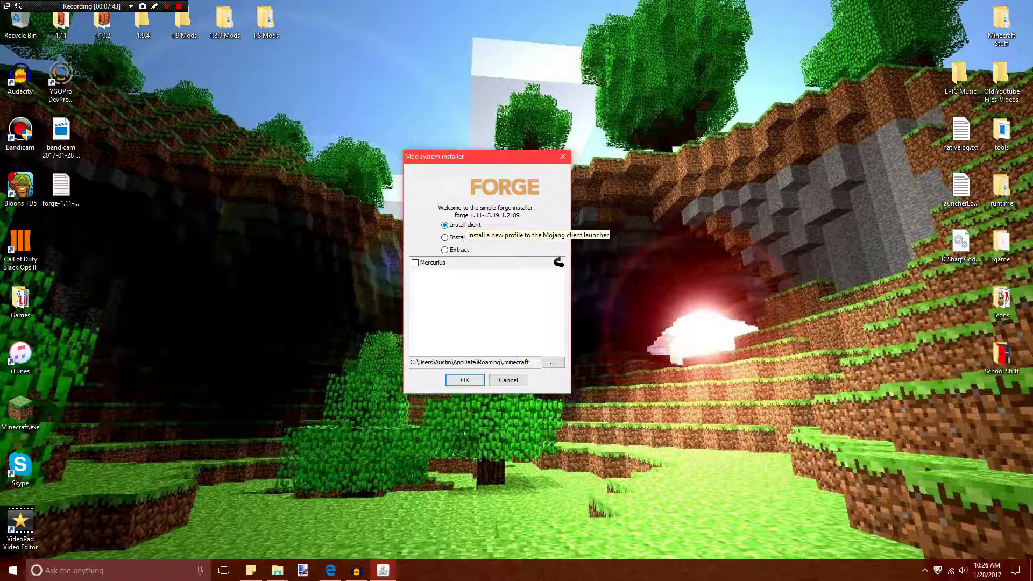
click(445, 237)
click(444, 250)
click(444, 225)
key(Return)
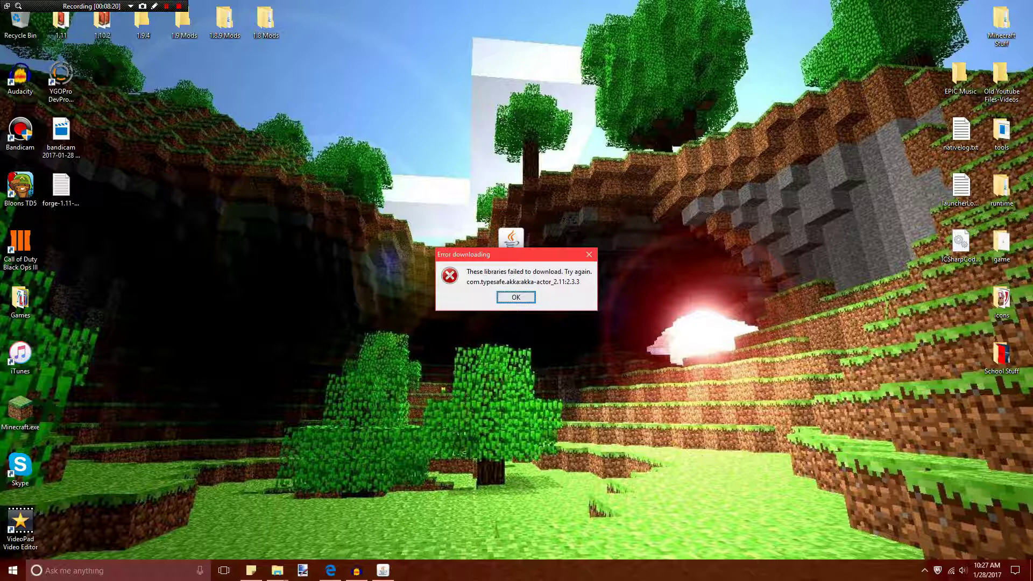
key(Return)
- Rerun the desktop Forge installer, try the client install with Mercurius enabled, and close the installer
click(510, 242)
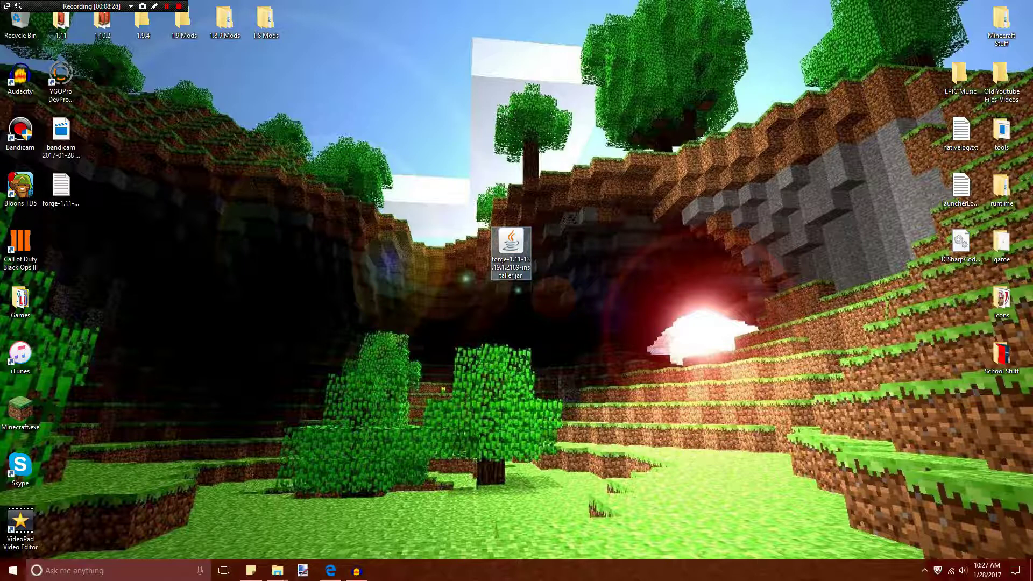
double_click(511, 242)
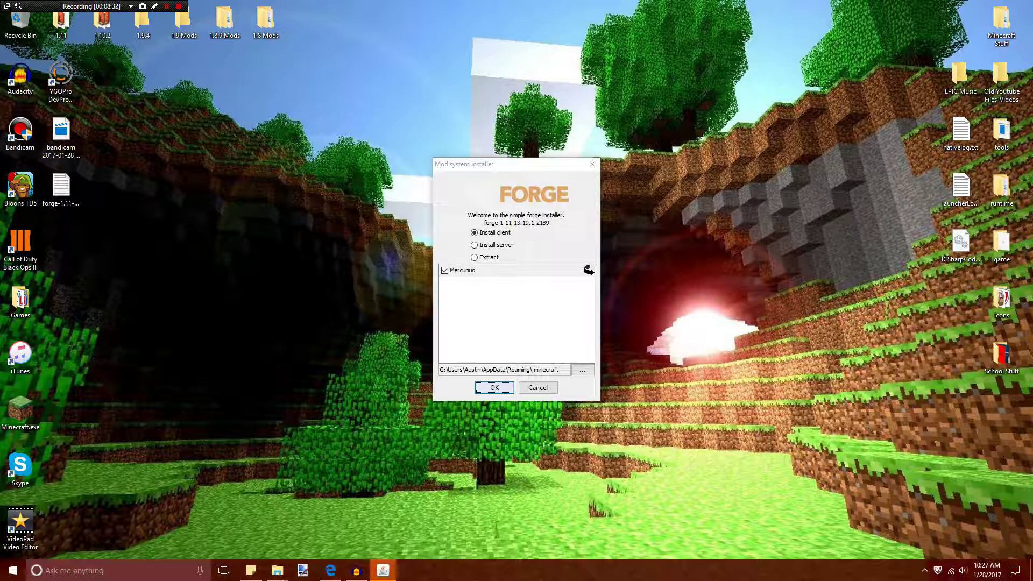
key(Return)
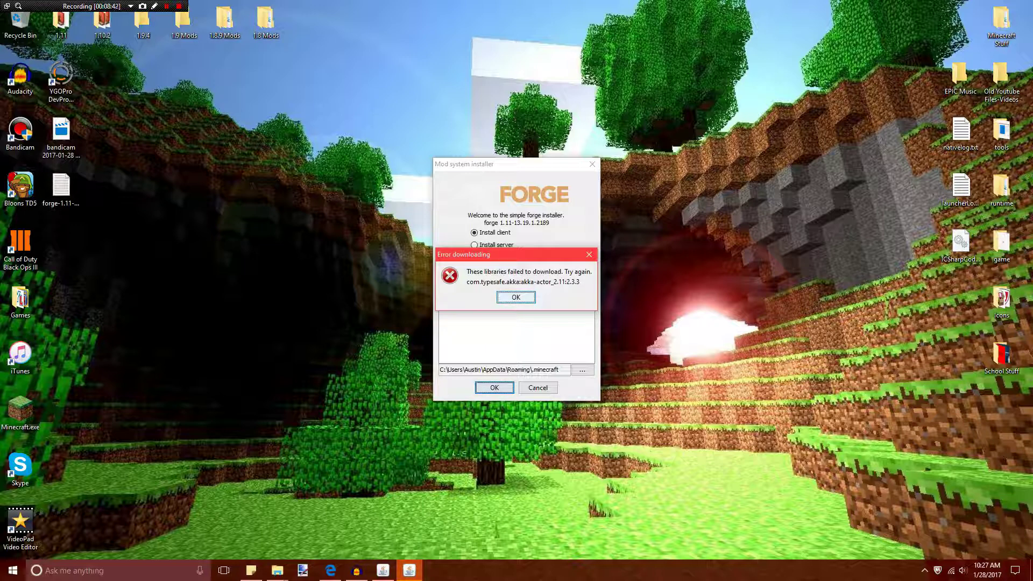
key(Return)
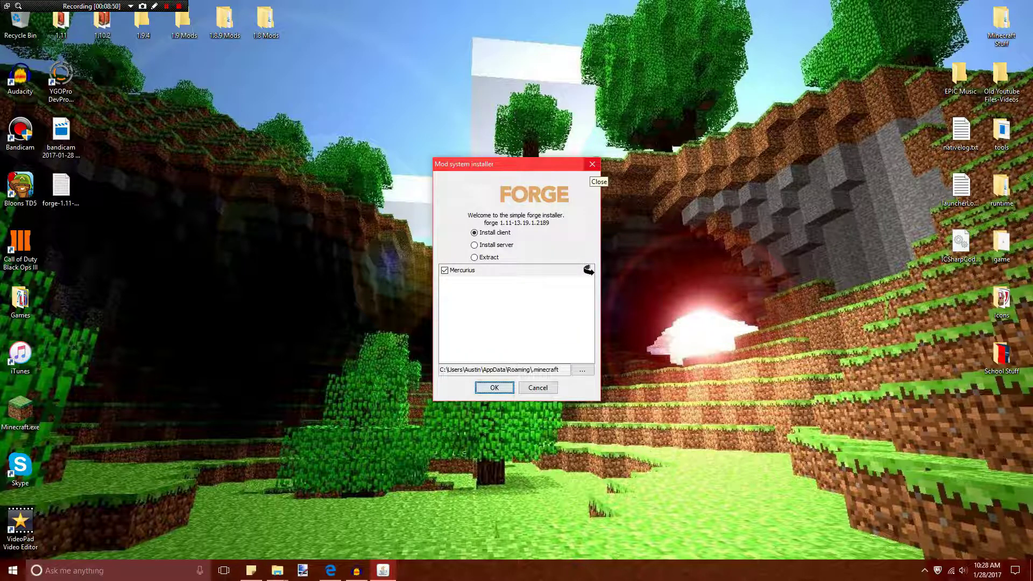
click(592, 164)
- Install the Forge client using forge-1.11-13.19.1.2189-installer.jar from the Minecraft Stuff > Forges > 1.11 folder
double_click(1001, 24)
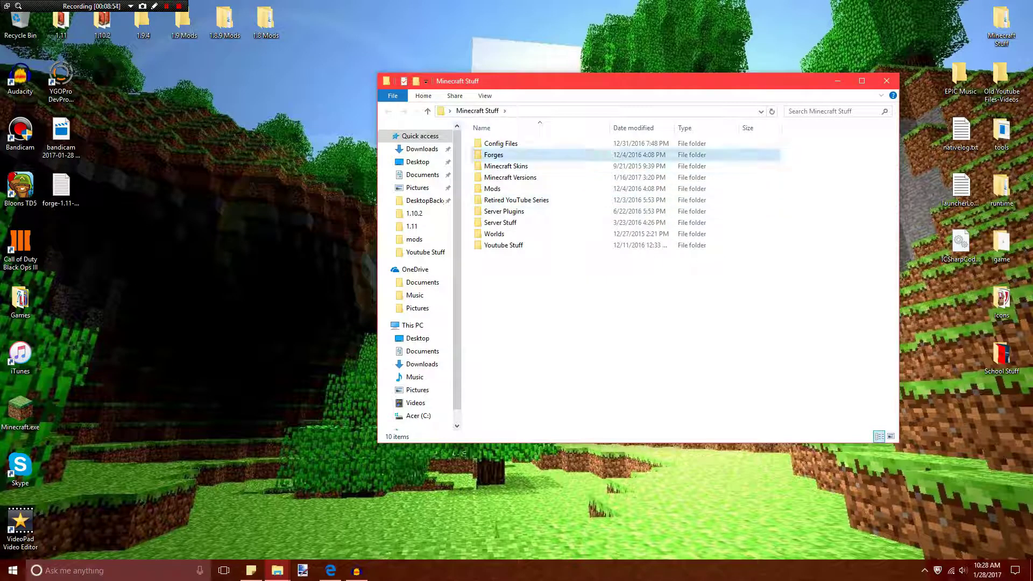
double_click(493, 154)
double_click(492, 200)
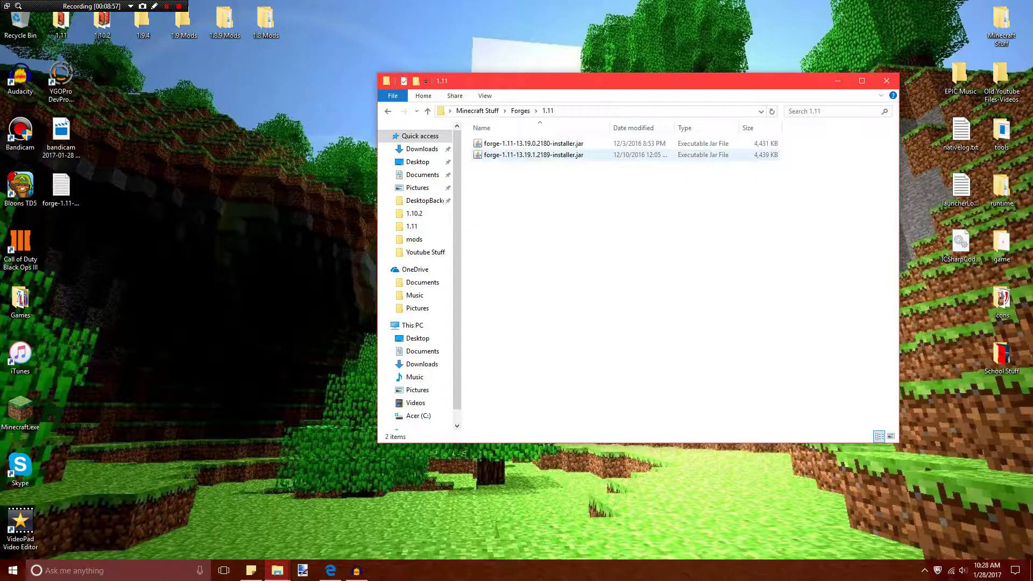
double_click(532, 154)
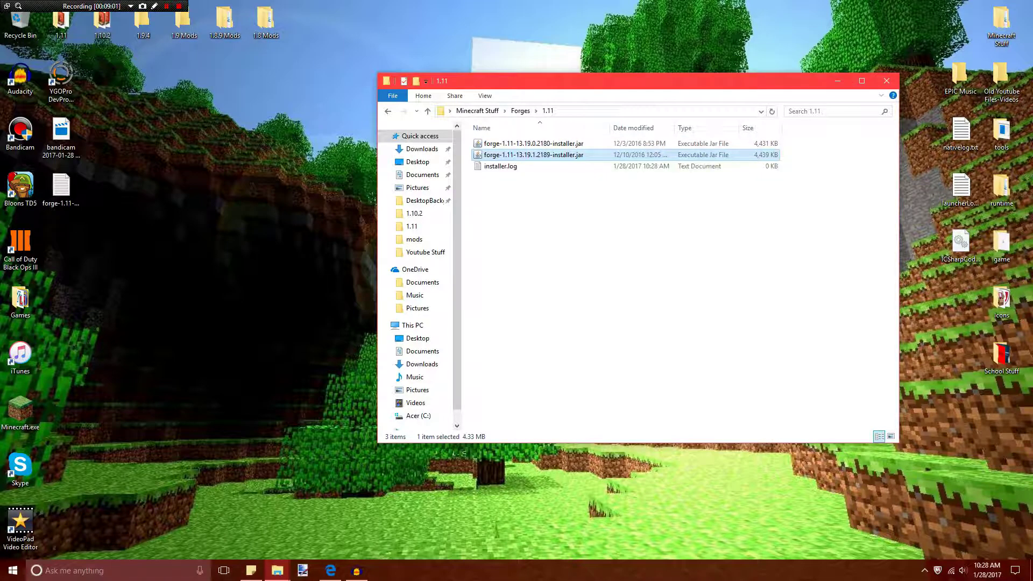
key(Return)
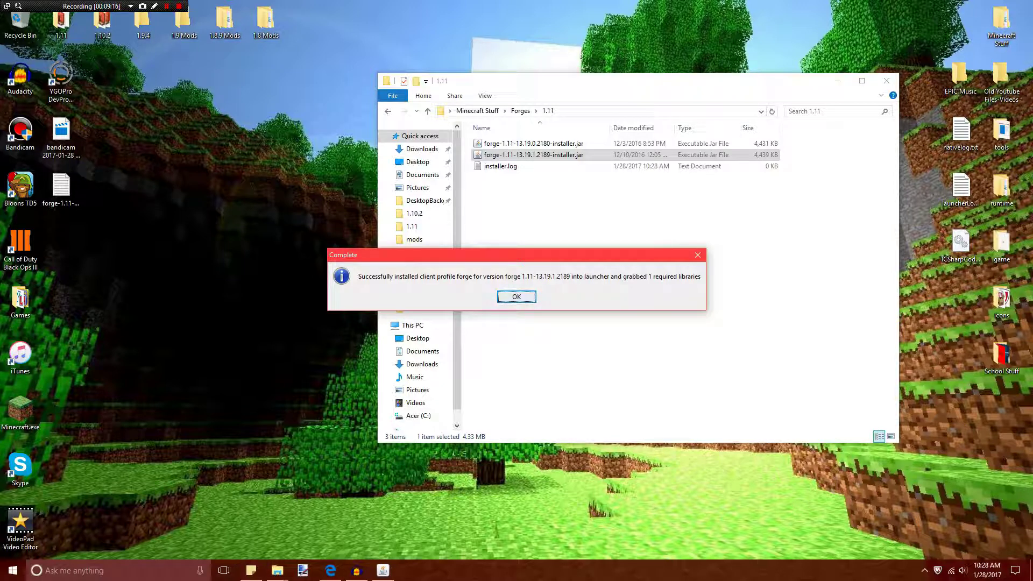
- Switch to Microsoft Edge, dismissing the installer's completion message, and show all Forge 1.11 downloads
click(331, 525)
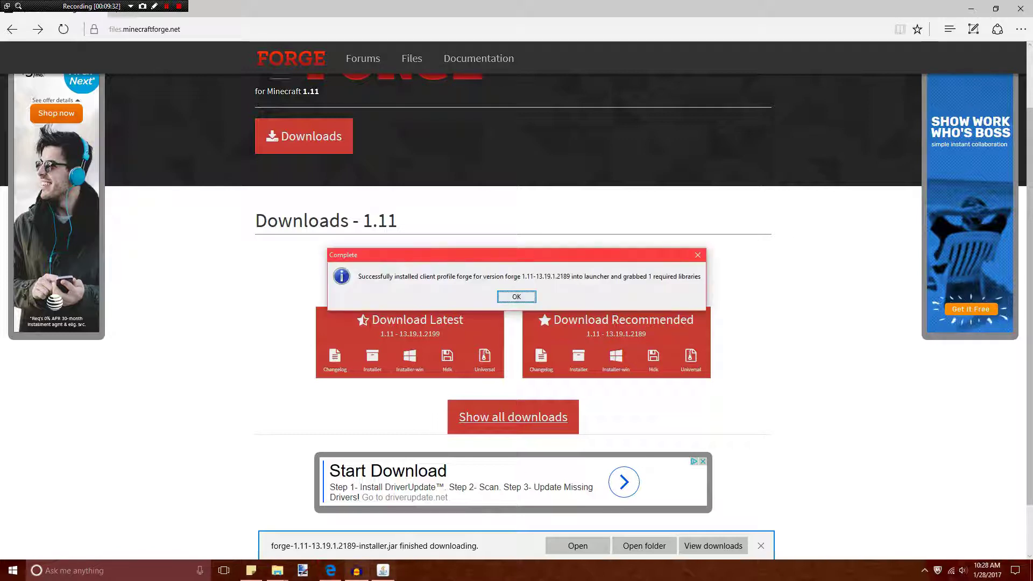
key(Return)
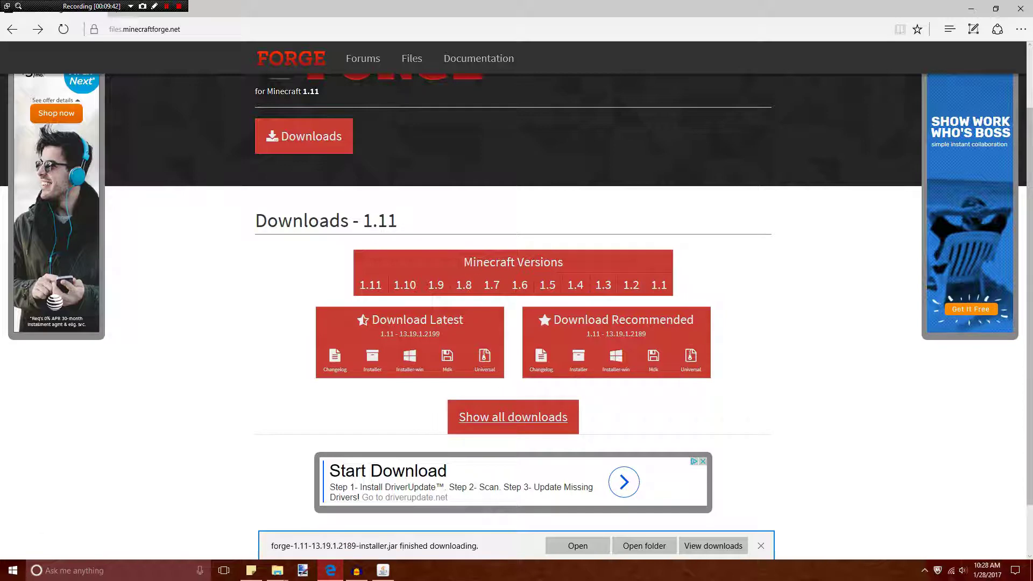
click(513, 417)
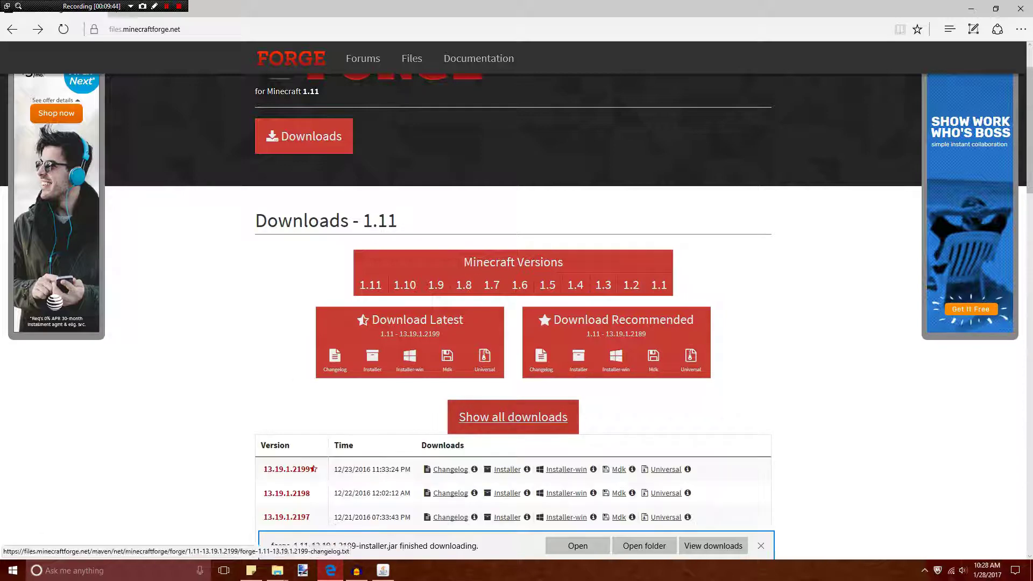
- Examine the full list of Forge 1.11 downloads, comparing the latest and recommended builds with the older versions
scroll(446, 469, down, 3)
scroll(513, 302, down, 5)
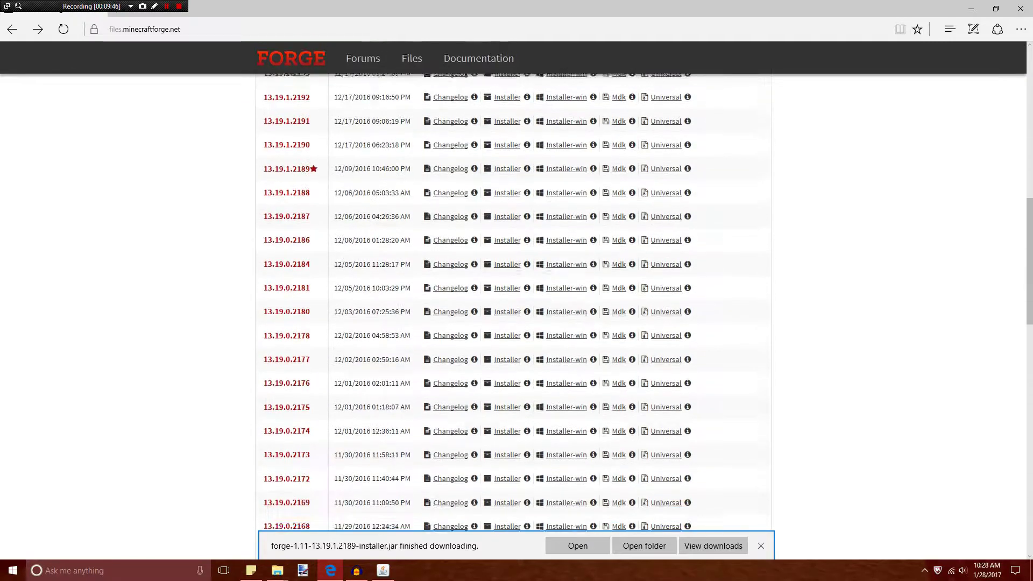
scroll(513, 301, up, 2)
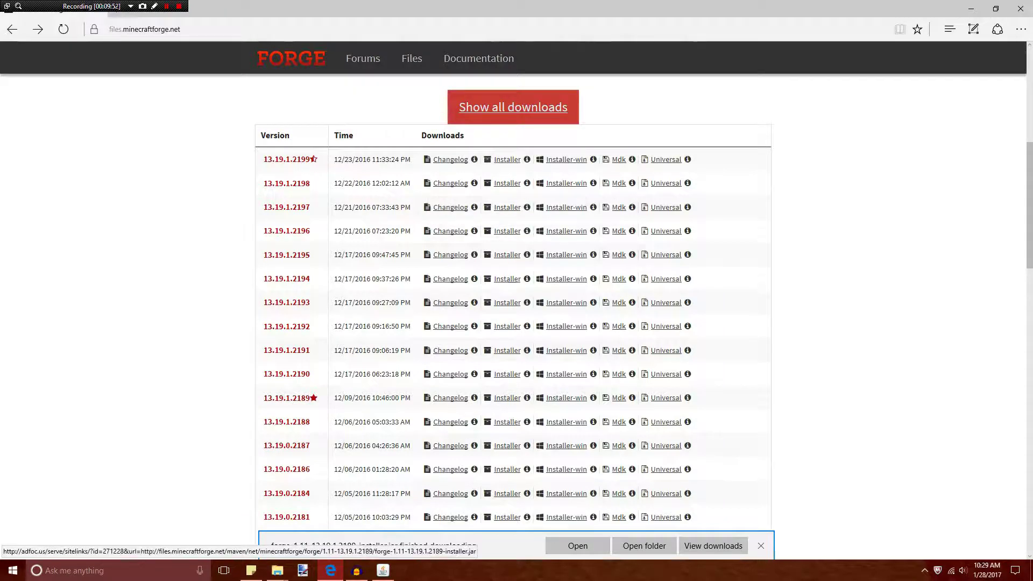
scroll(513, 301, up, 7)
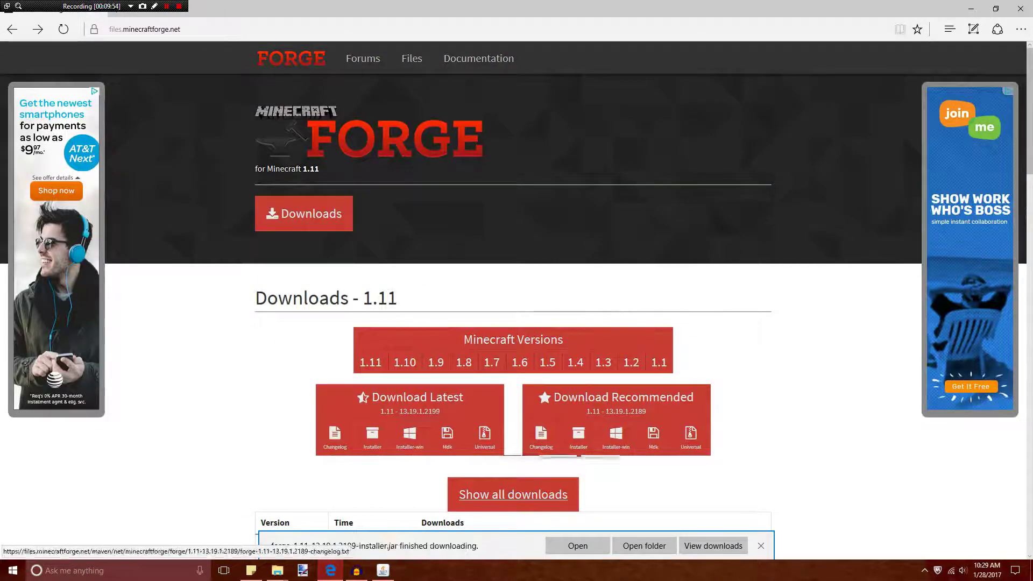
scroll(513, 302, down, 1)
scroll(513, 301, down, 6)
scroll(513, 301, down, 5)
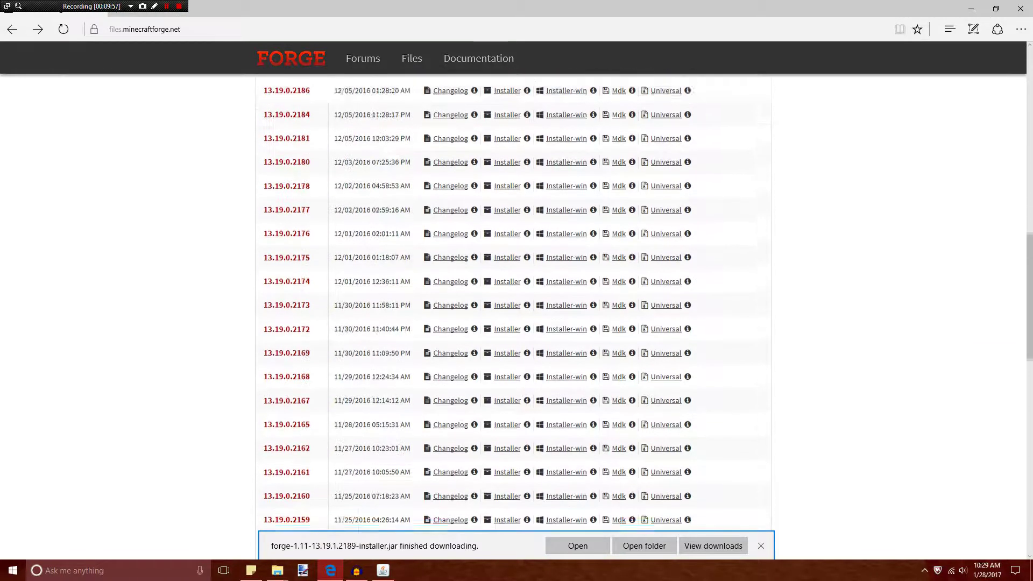
scroll(513, 302, up, 10)
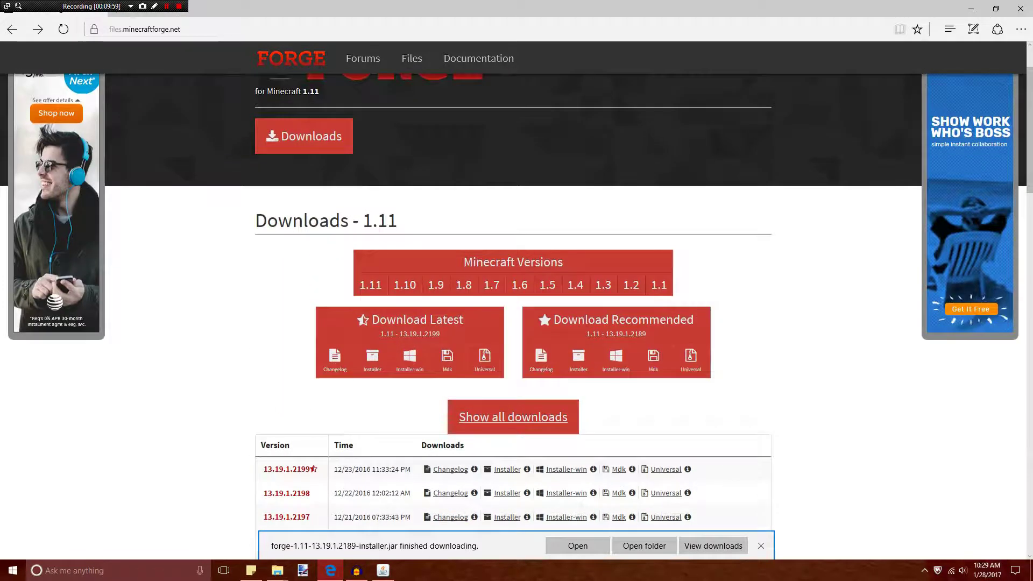
- Return to the desktop, dismiss the Forge installer's completion message, and delete both forge-1.11 files from the desktop
key(super+d)
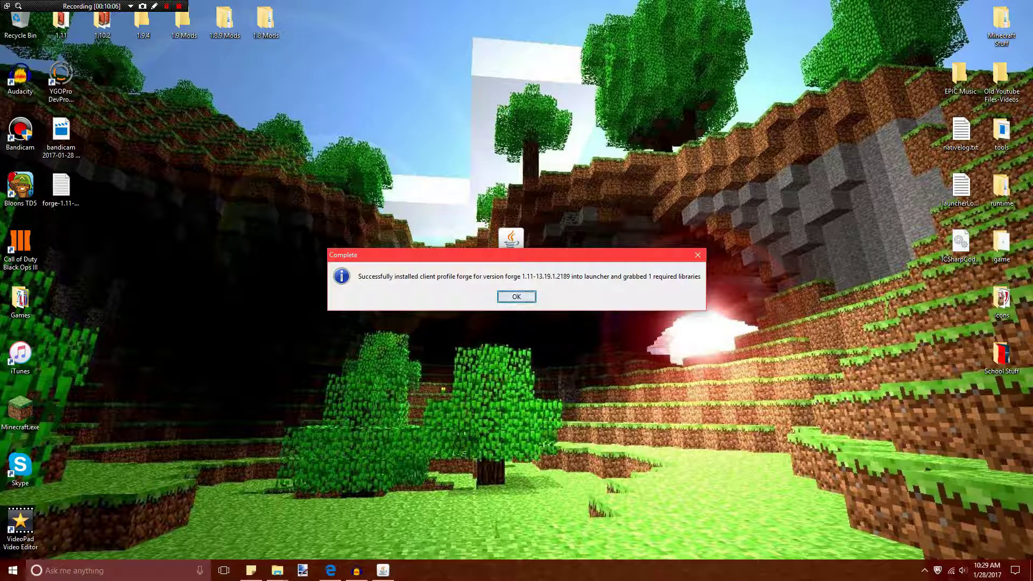
key(Return)
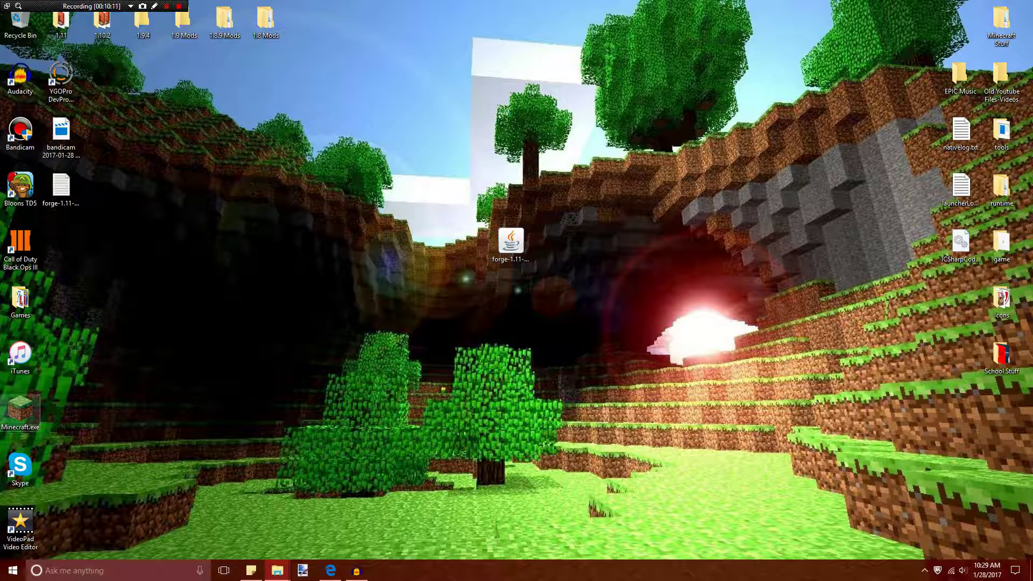
drag(511, 243, 61, 246)
drag(39, 171, 95, 309)
key(Delete)
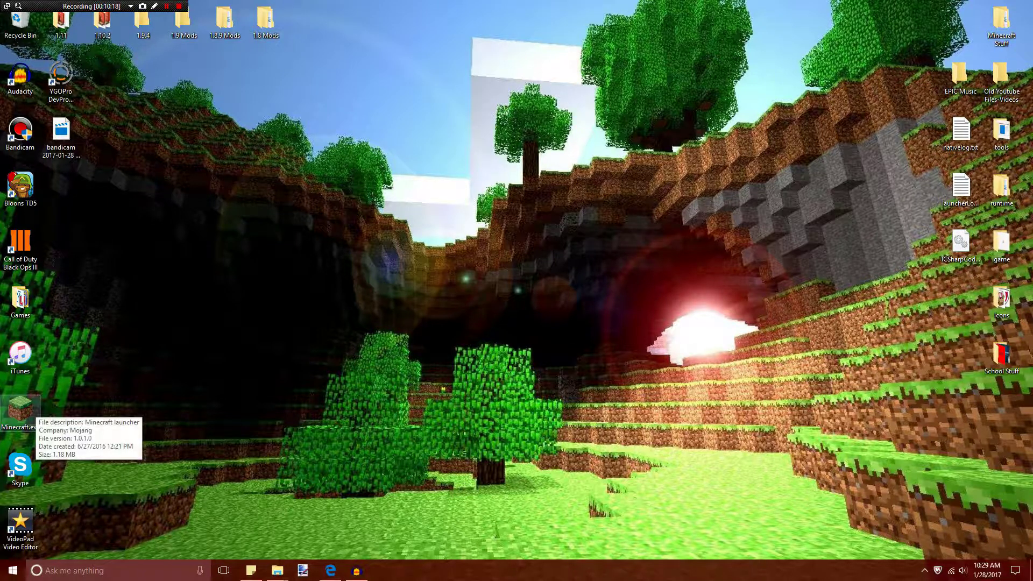
- Check the contents of the open .minecraft folder and minimize its window
mouse_move(277, 570)
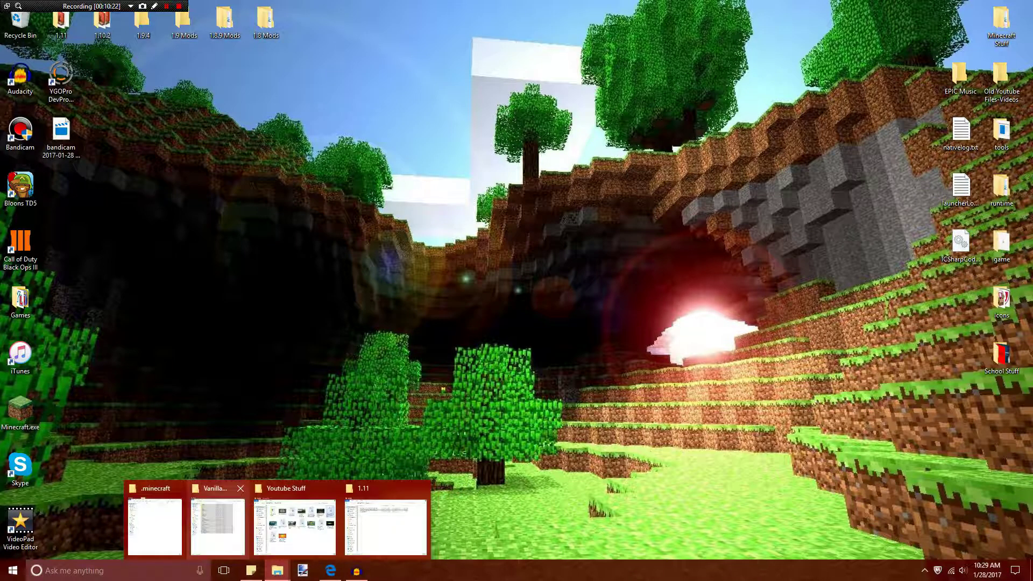
click(154, 525)
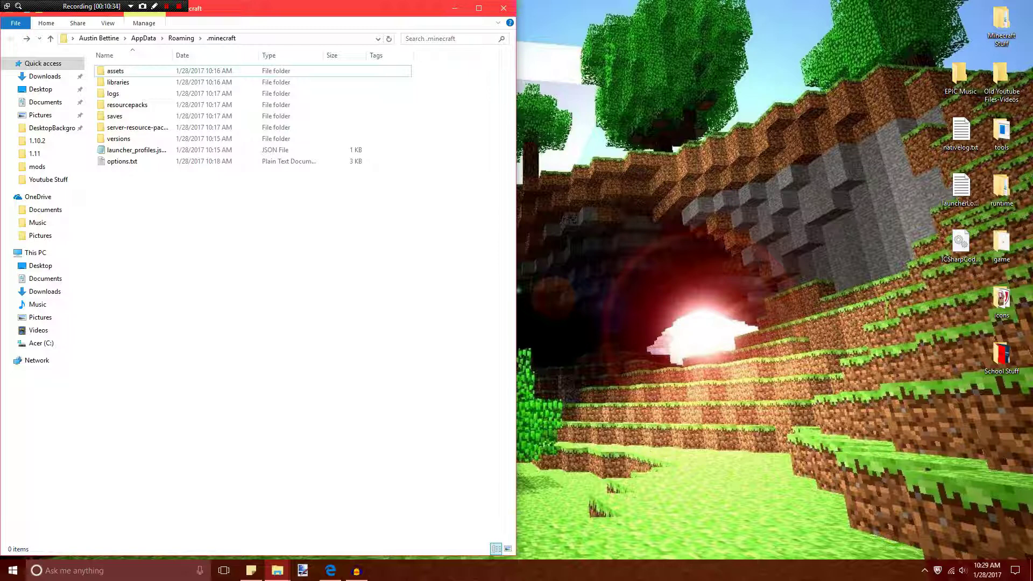
click(455, 8)
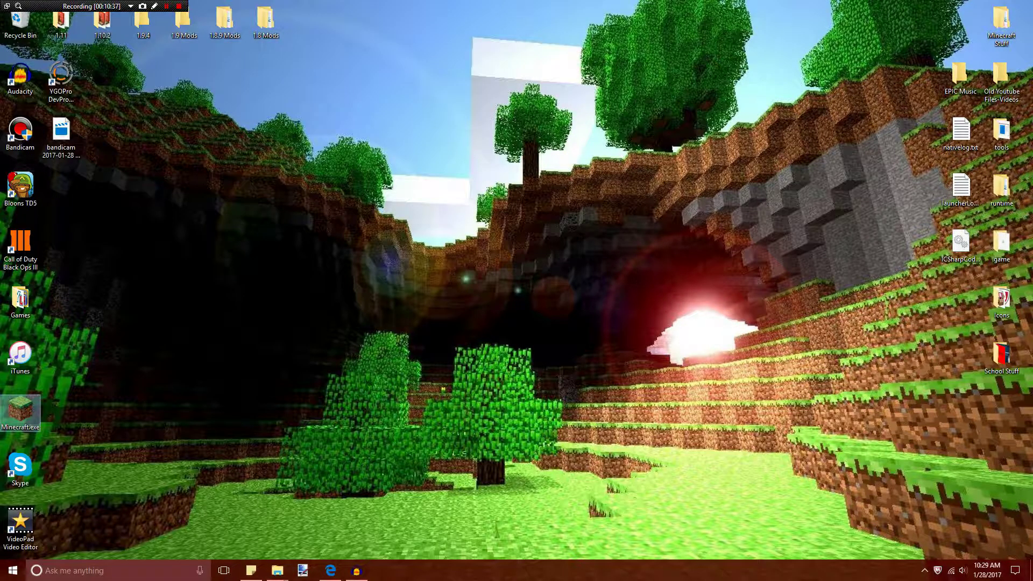
- Start the Minecraft launcher and set the current profile's version to release 1.11-forge1.11-13.19.1.2189
double_click(19, 410)
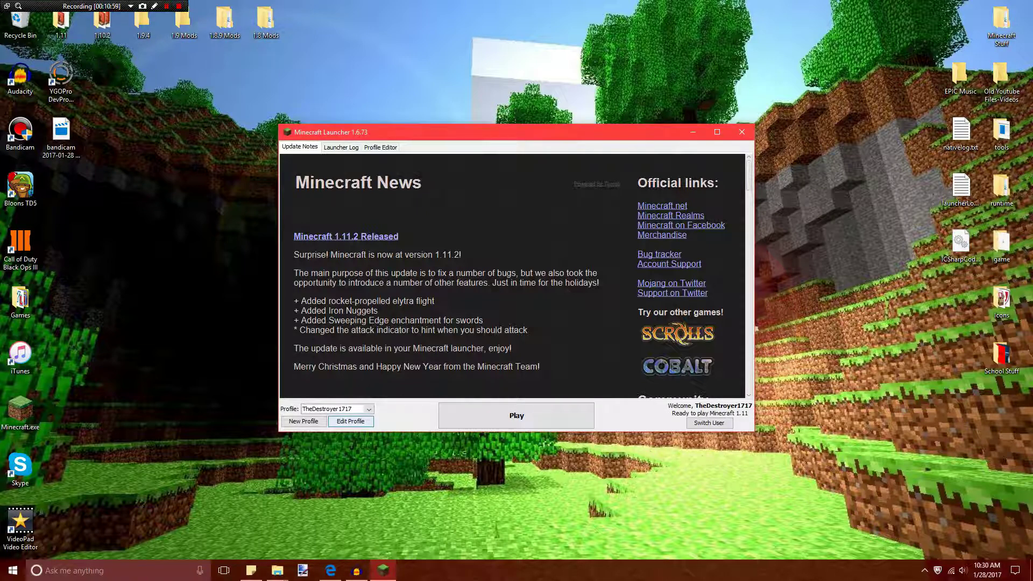
click(350, 421)
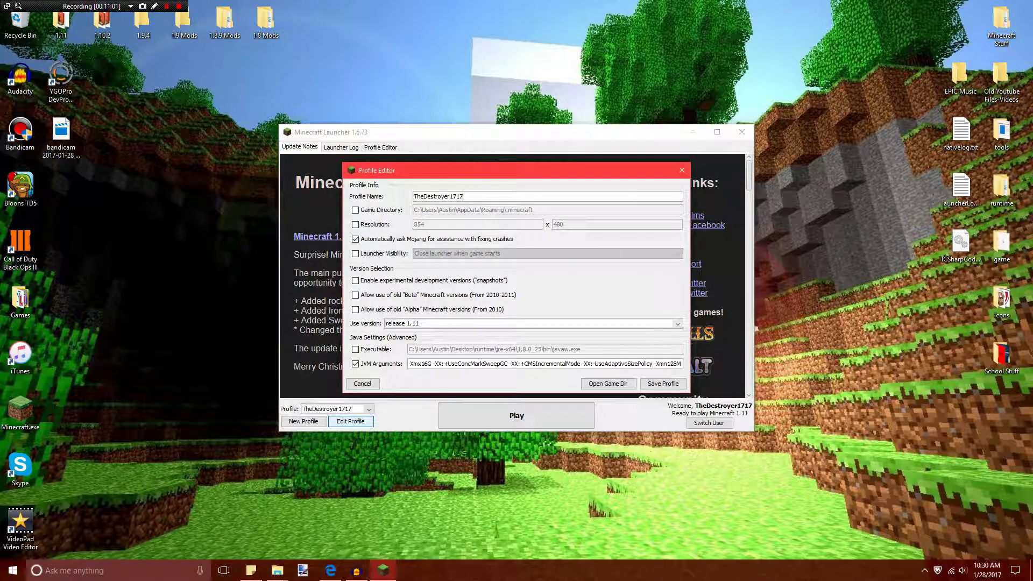
click(393, 323)
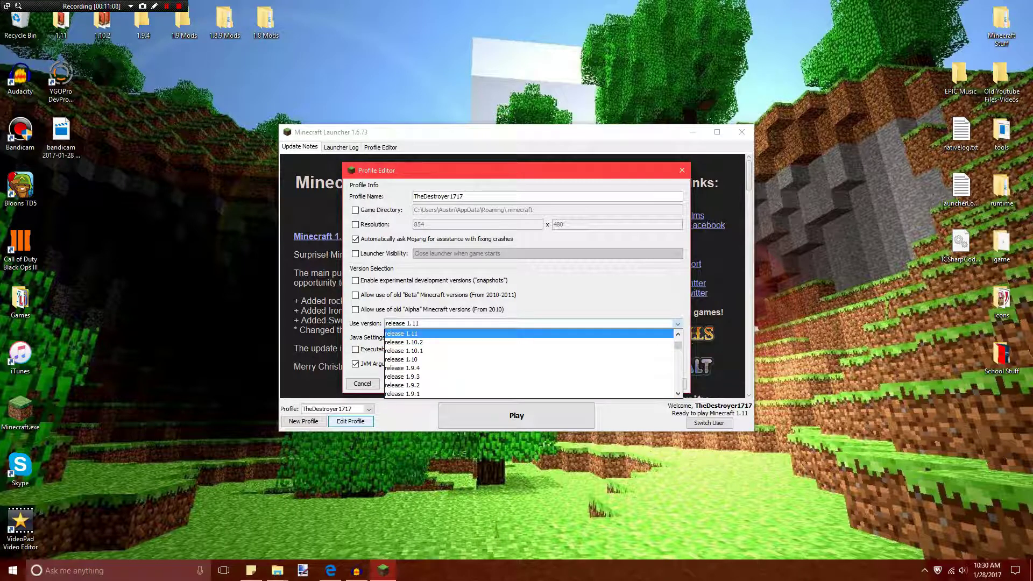
scroll(530, 363, down, 4)
scroll(530, 363, down, 9)
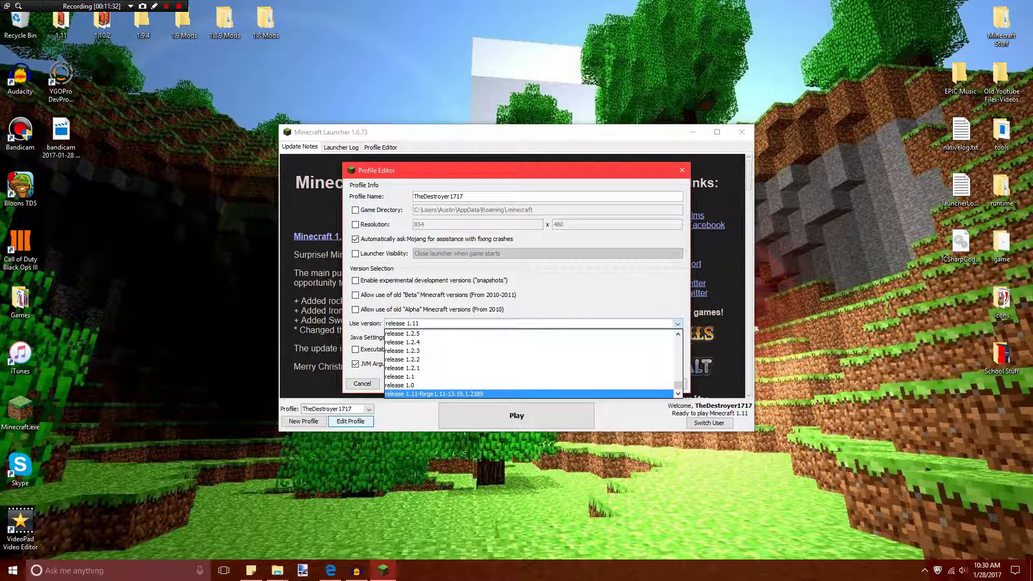
key(Return)
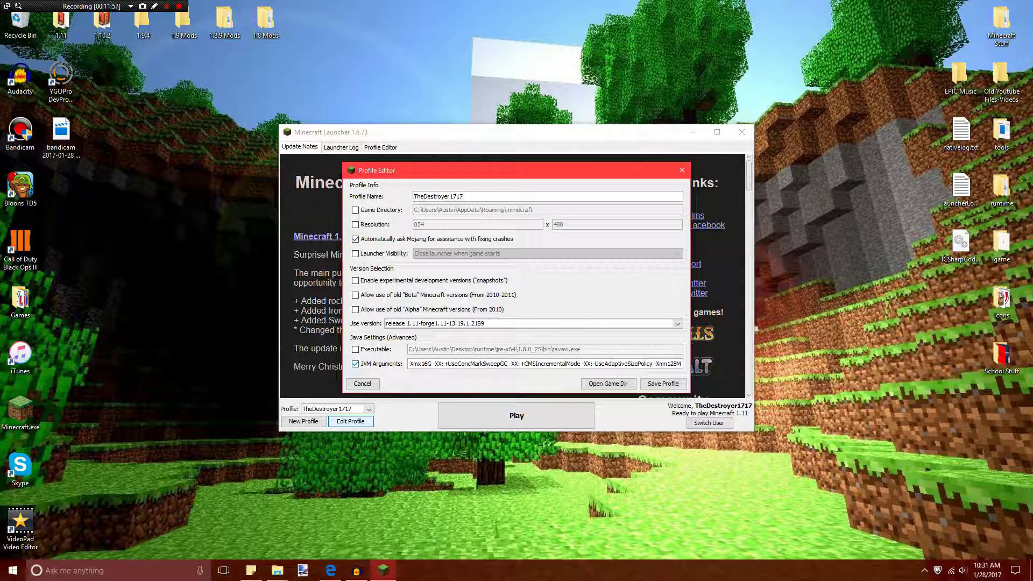
- Try -Xmx1G as the memory setting in the profile's JVM arguments and restore it to -Xmx16G
click(424, 364)
key(Delete)
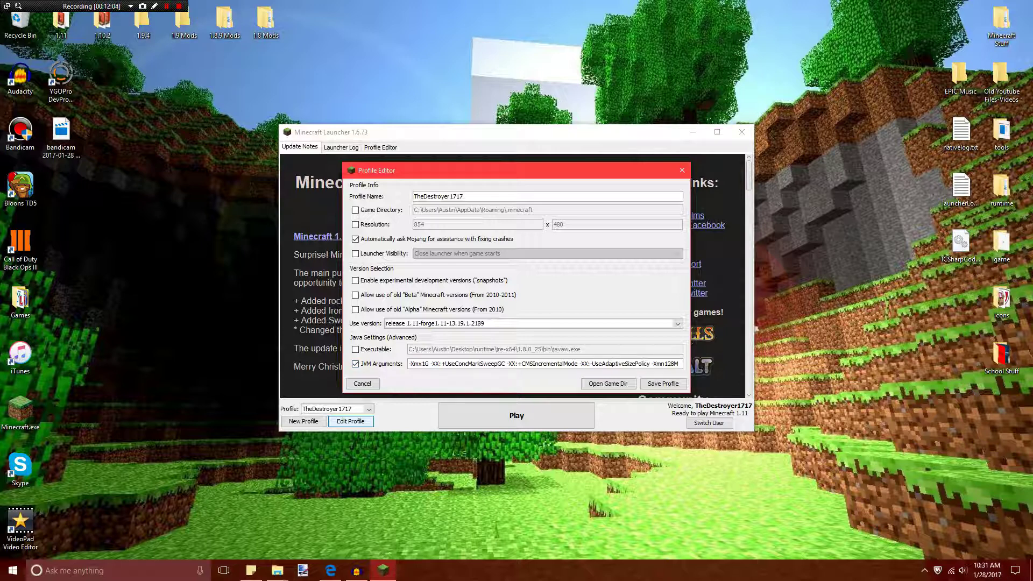
text(6)
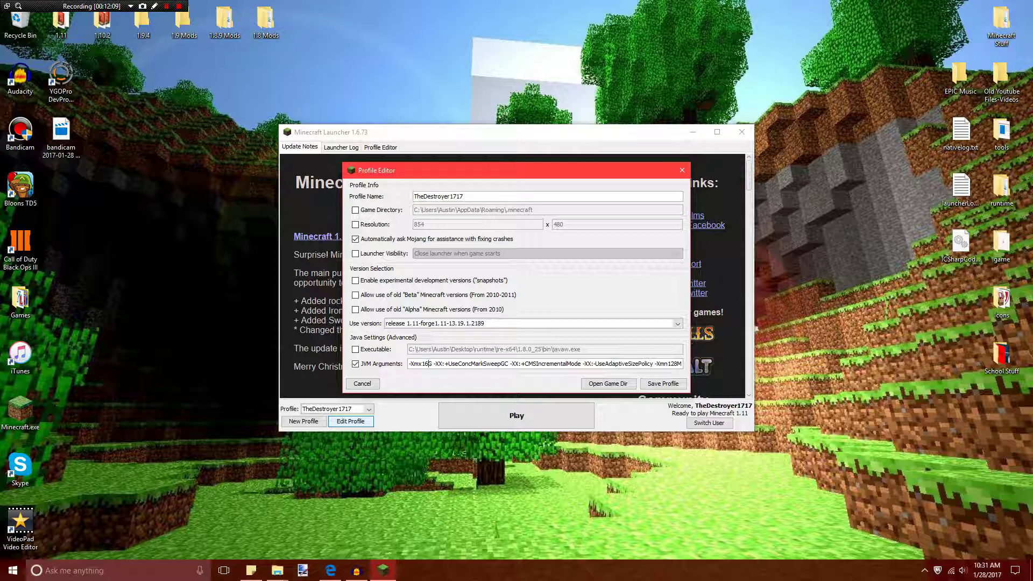
- Save the edited profile and launch Minecraft with it
click(663, 383)
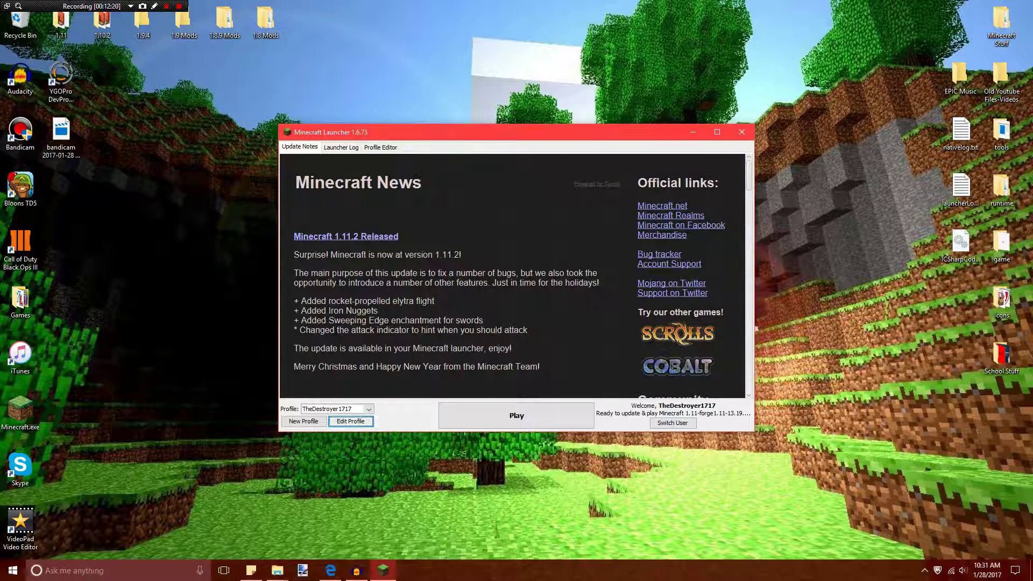
key(Tab)
key(space)
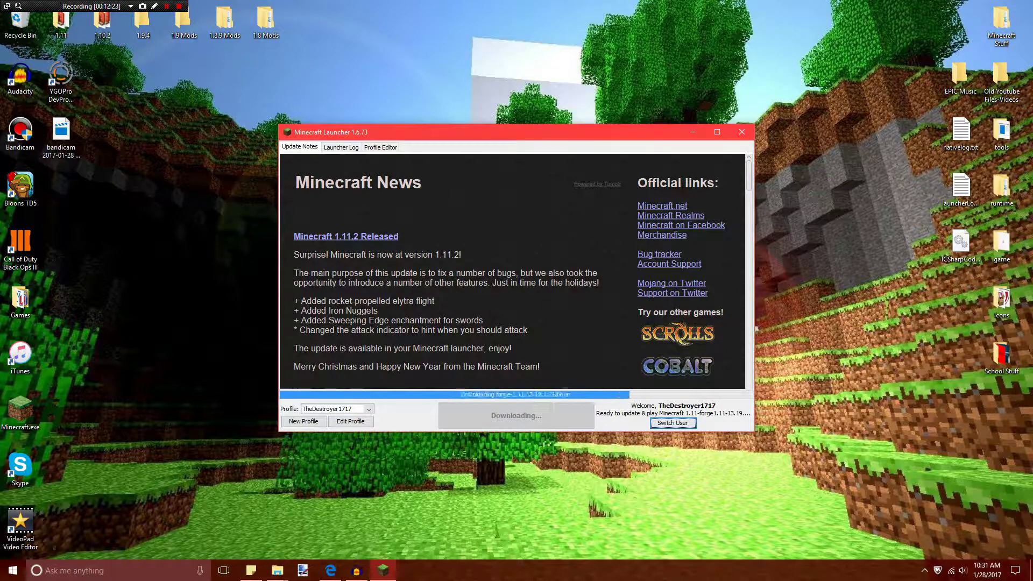
- Inspect the mods folder inside .minecraft while the game loads, and return to the .minecraft folder
click(277, 571)
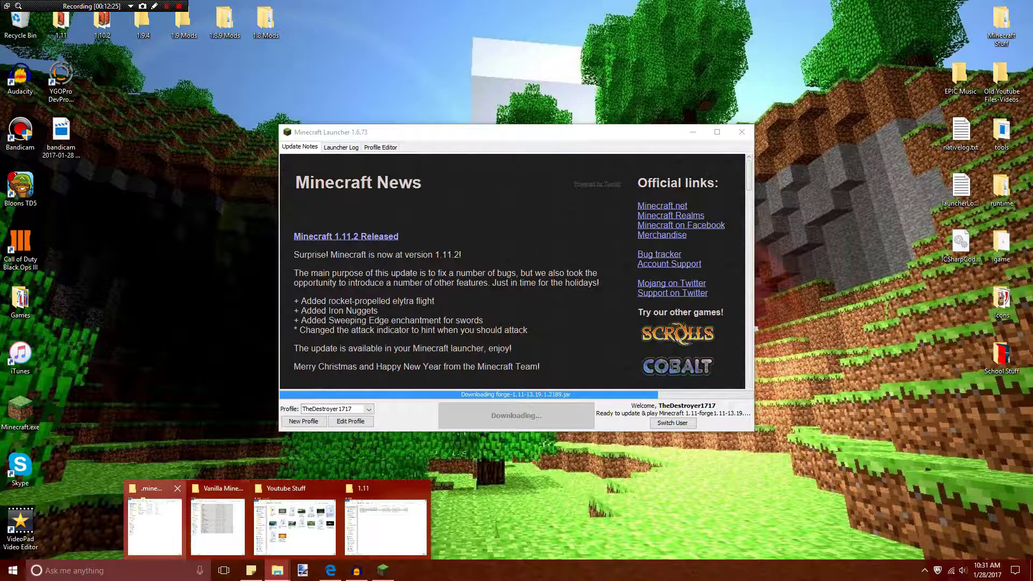
click(154, 514)
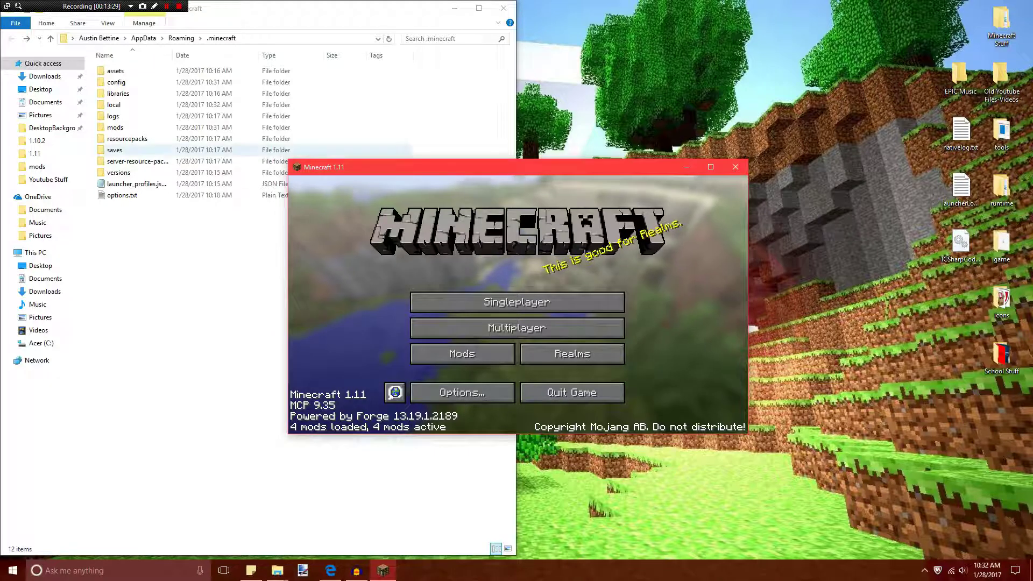
double_click(115, 127)
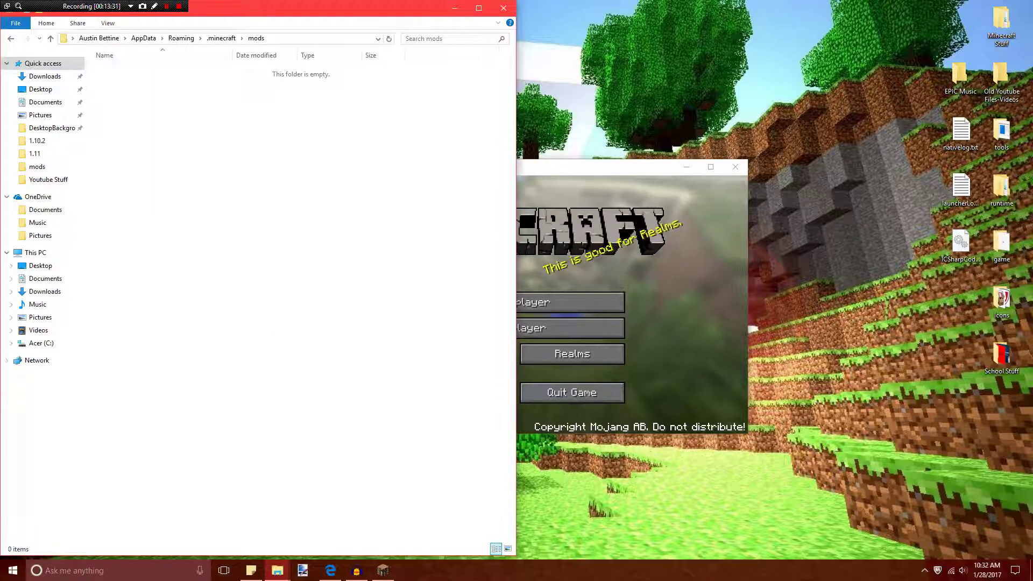
key(alt+Left)
- Switch to Minecraft, leave the world selection, quit the game, and minimize the .minecraft window
key(alt+Tab)
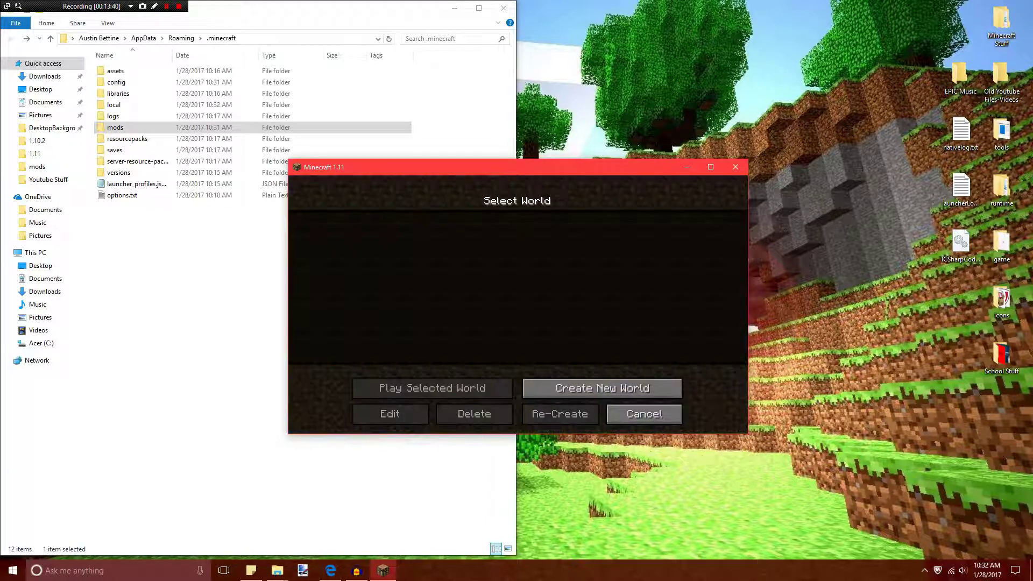
click(644, 414)
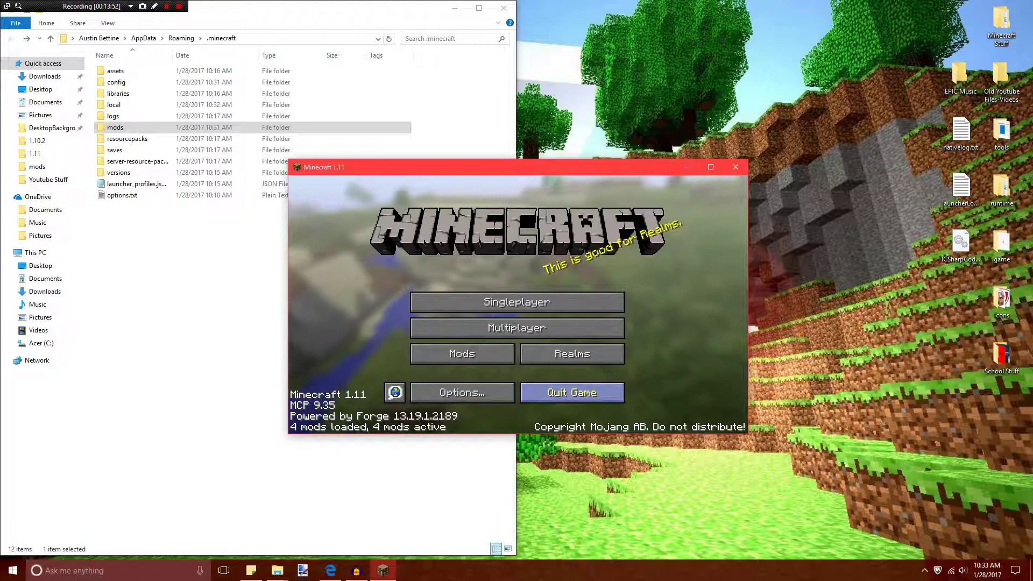
click(572, 392)
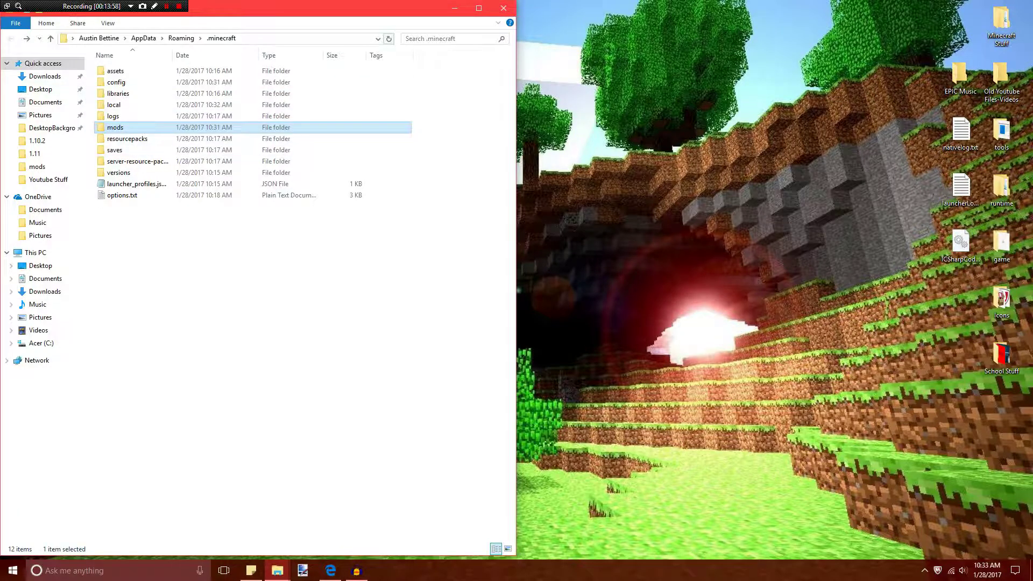
click(454, 8)
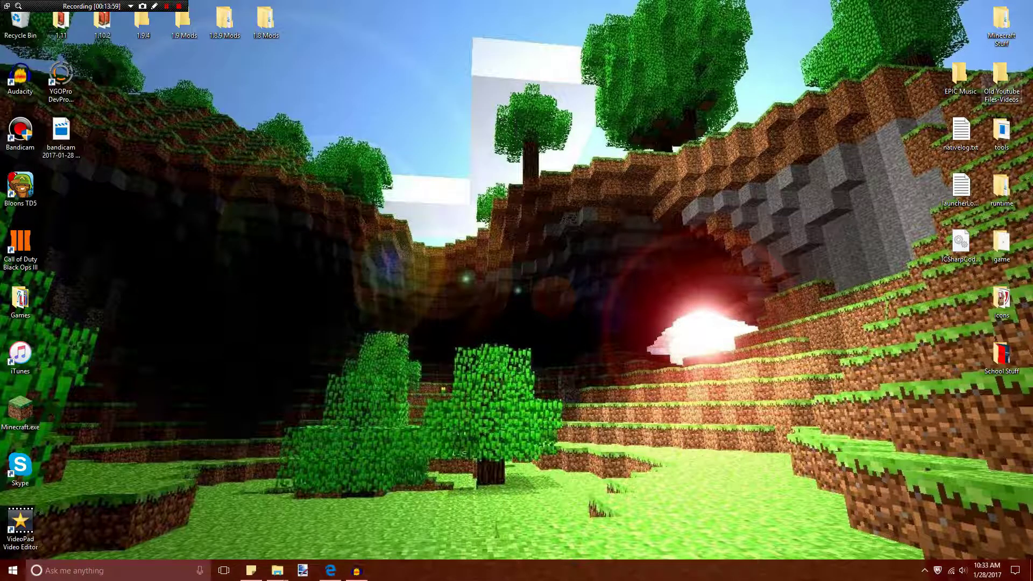
- Place jei_1.11-4.0.5.202.jar on the desktop from Minecraft Stuff > Mods > 1.11 Mods > .jar Mods and close that folder window
key(alt+Tab)
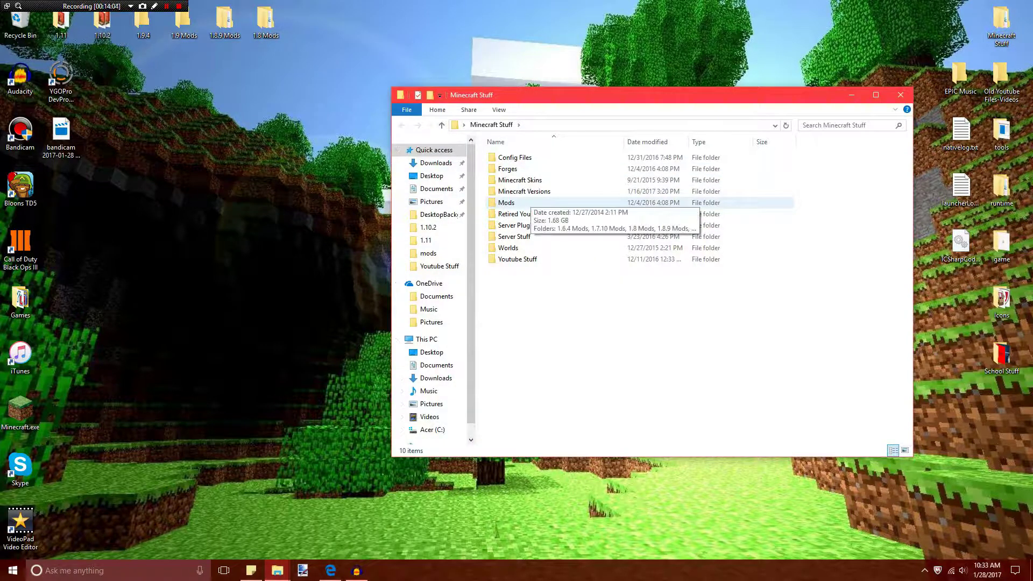
double_click(524, 202)
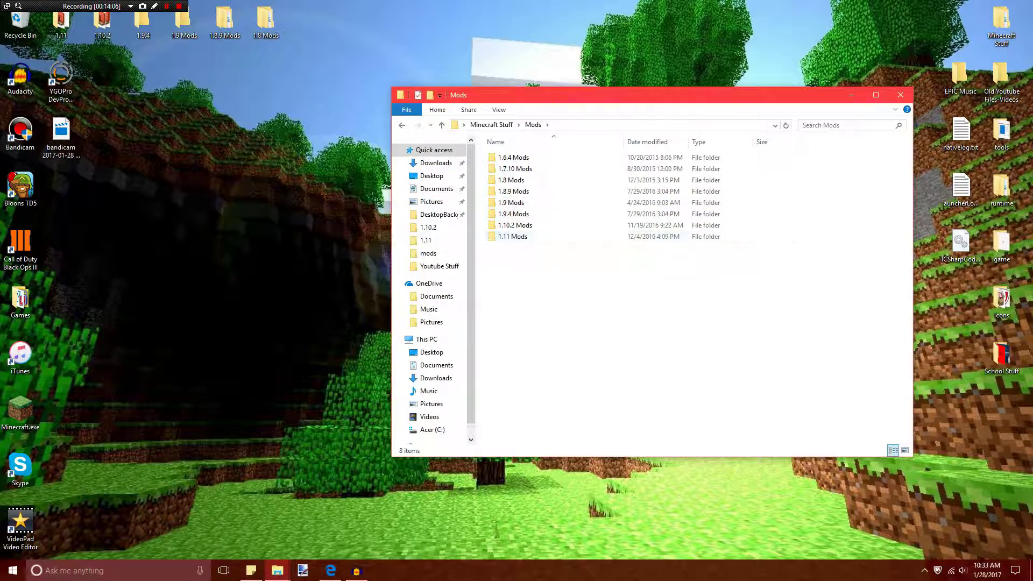
double_click(513, 237)
double_click(511, 157)
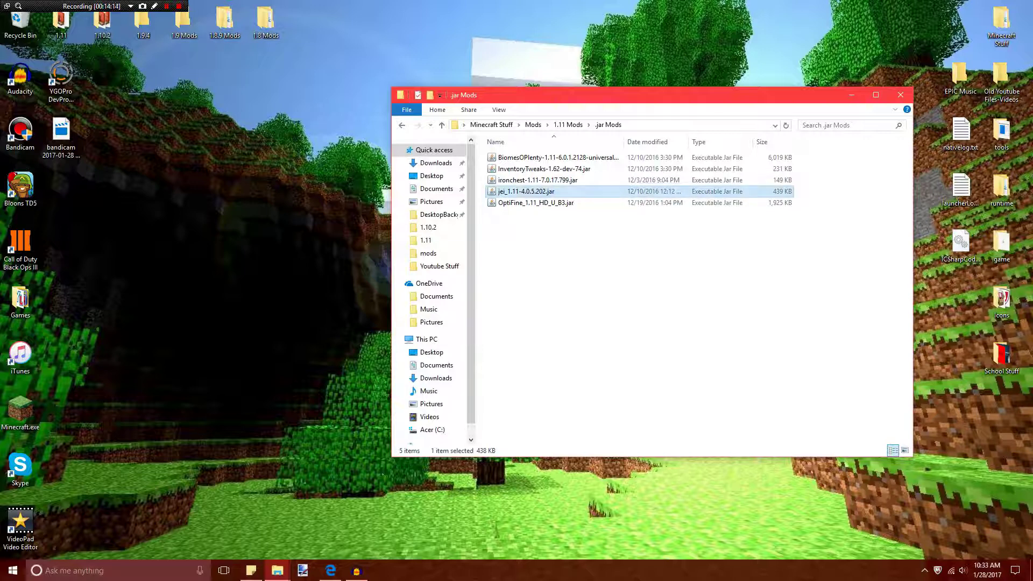
drag(527, 191, 61, 186)
click(900, 94)
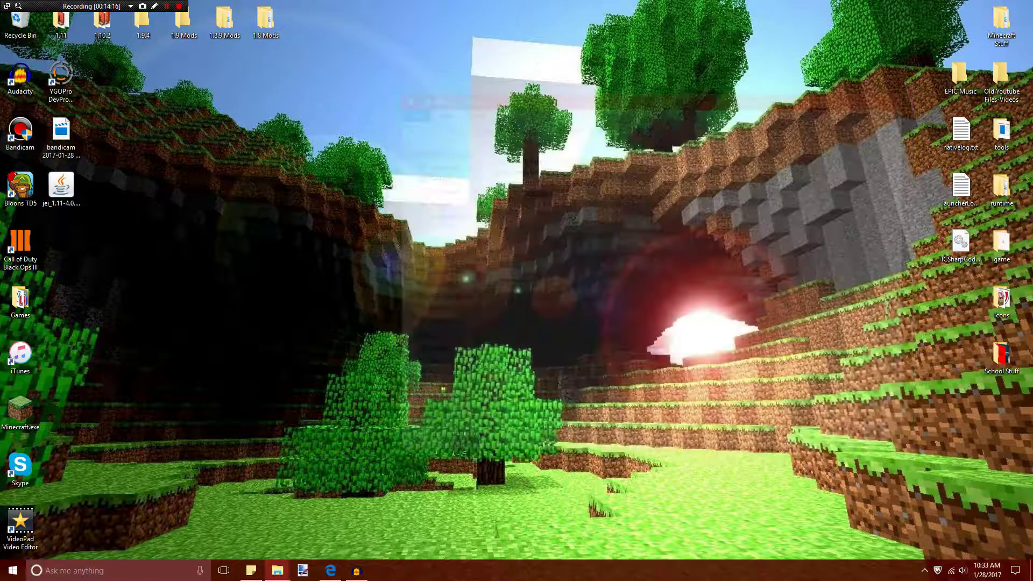
drag(61, 185, 796, 358)
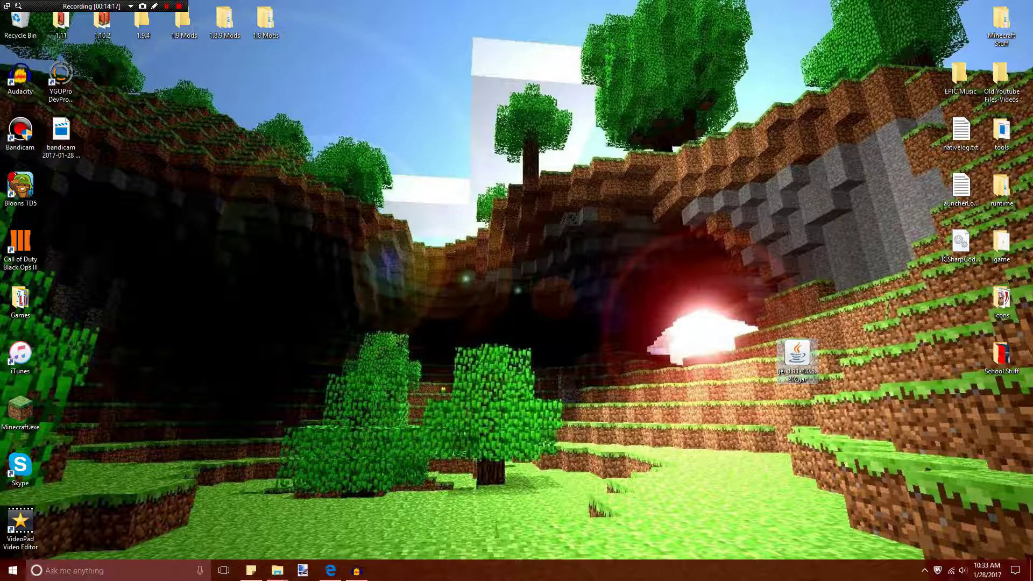
- Move jei_1.11-4.0.5.202.jar from the desktop into the mods folder inside .minecraft, and return to the .minecraft folder
mouse_move(278, 571)
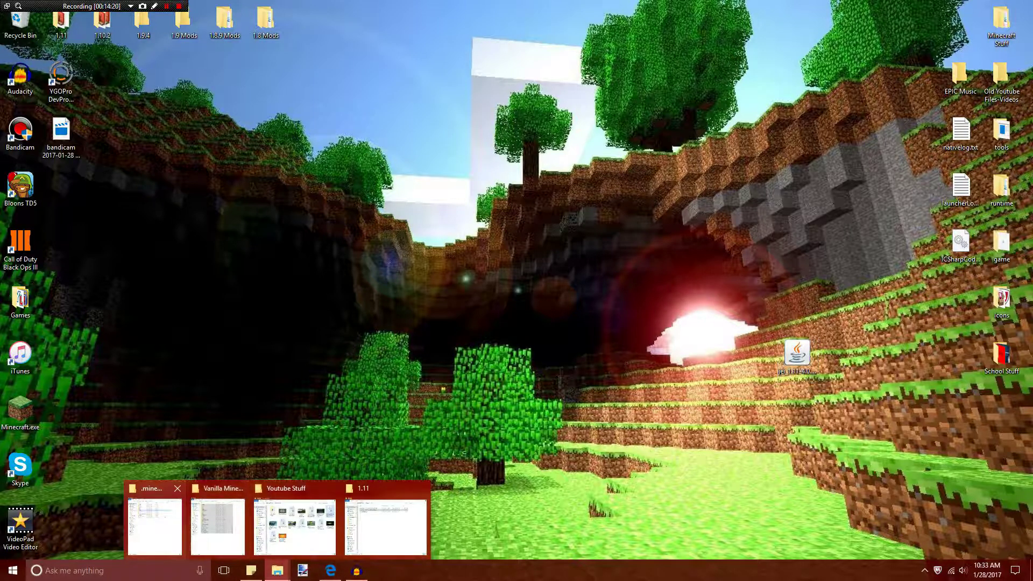
click(153, 519)
ctrl+click(115, 127)
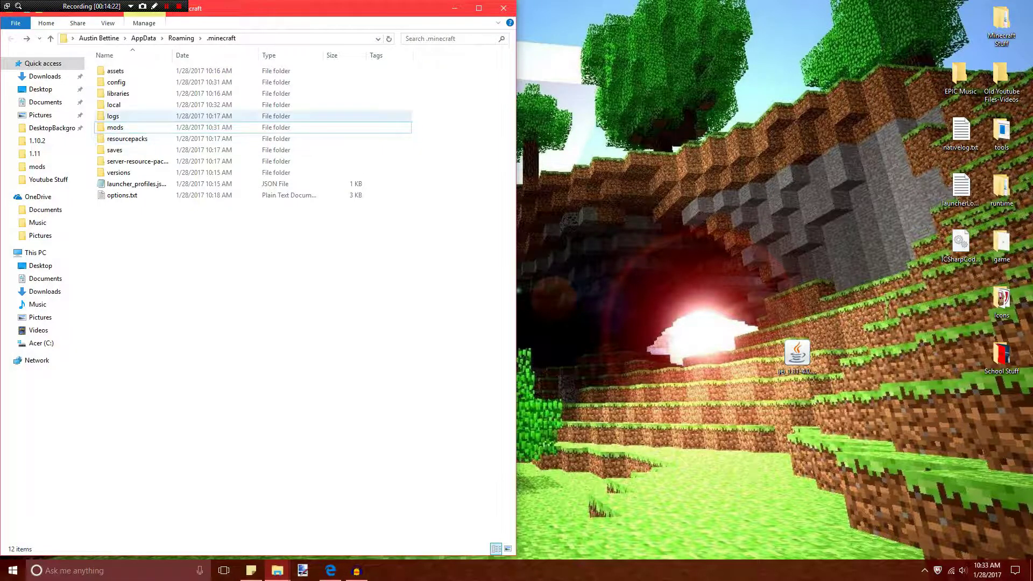
double_click(115, 127)
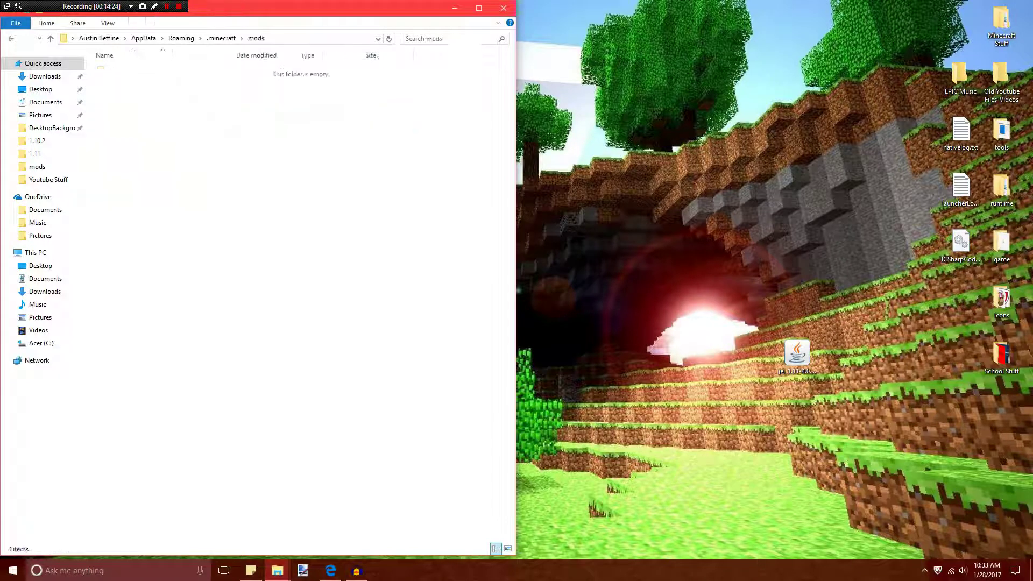
drag(797, 355, 266, 215)
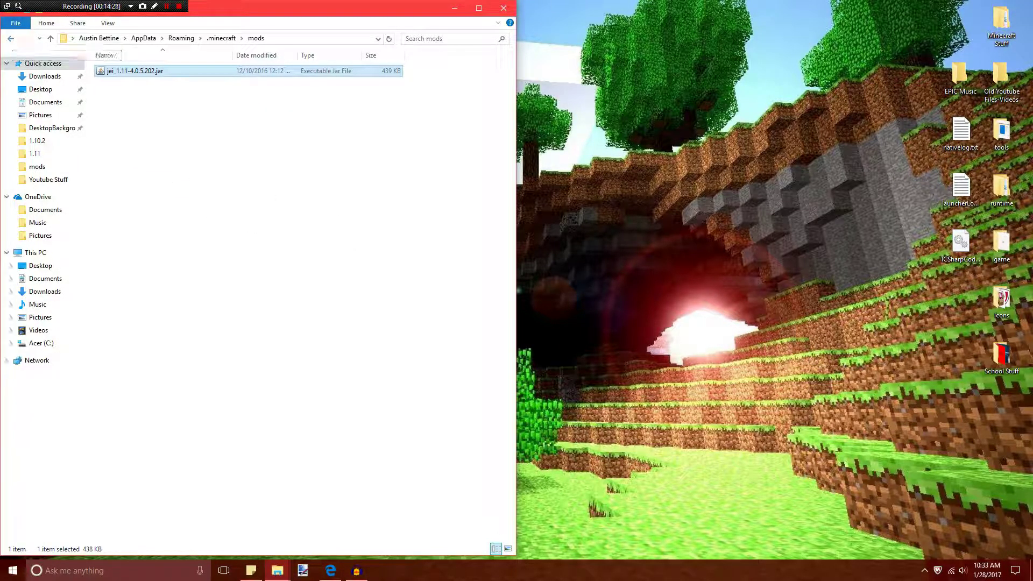
click(10, 38)
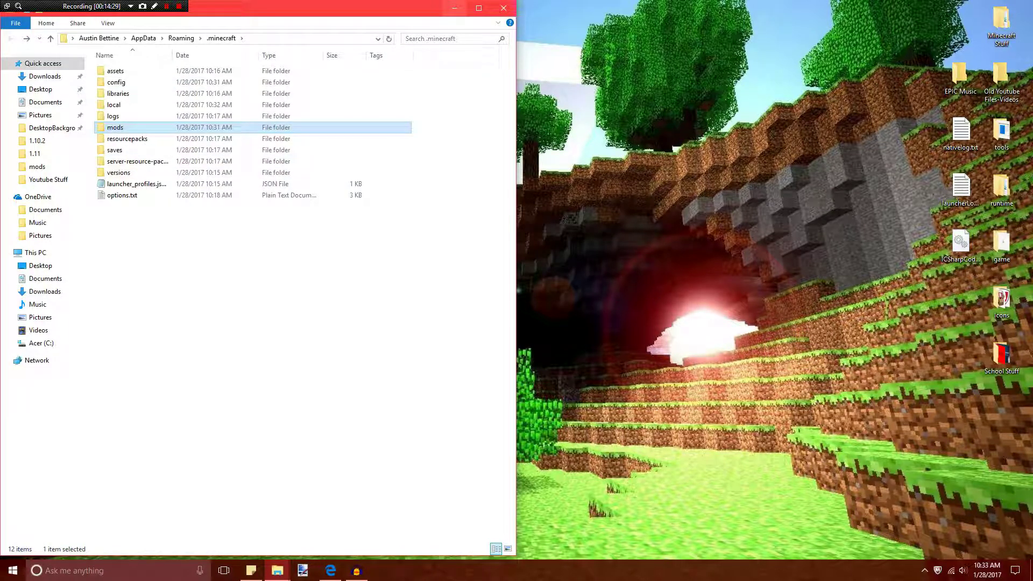
- Show the desktop, launch Minecraft with the 1.11-forge1.11-13.19.1.2189 profile from the launcher, and maximize the game window
key(super+d)
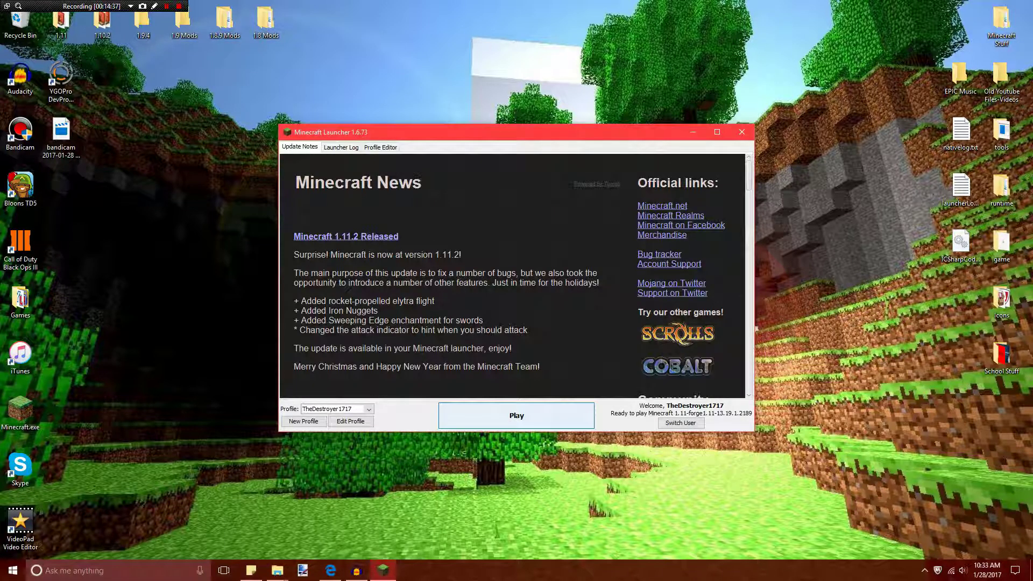
key(Return)
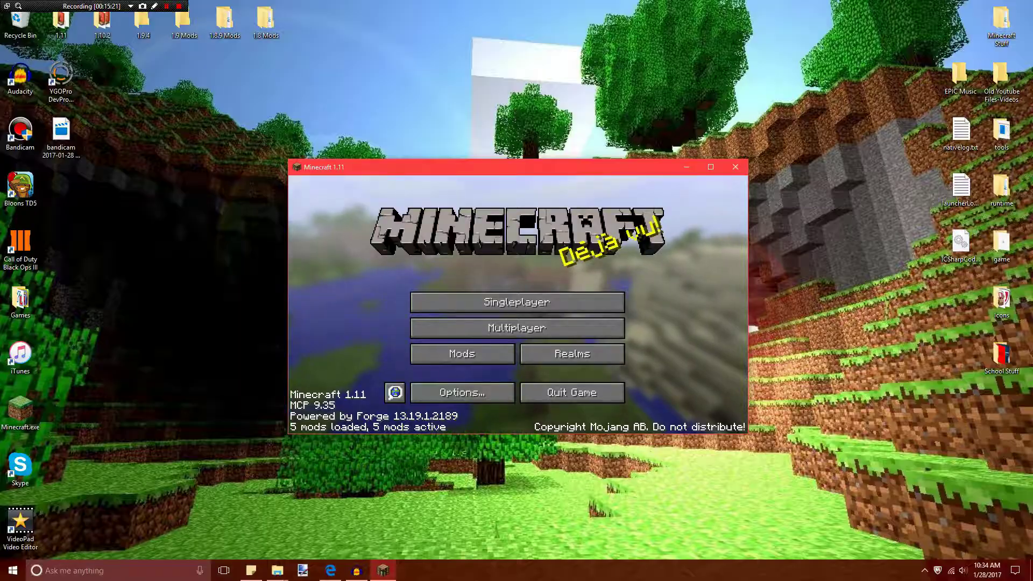
click(710, 167)
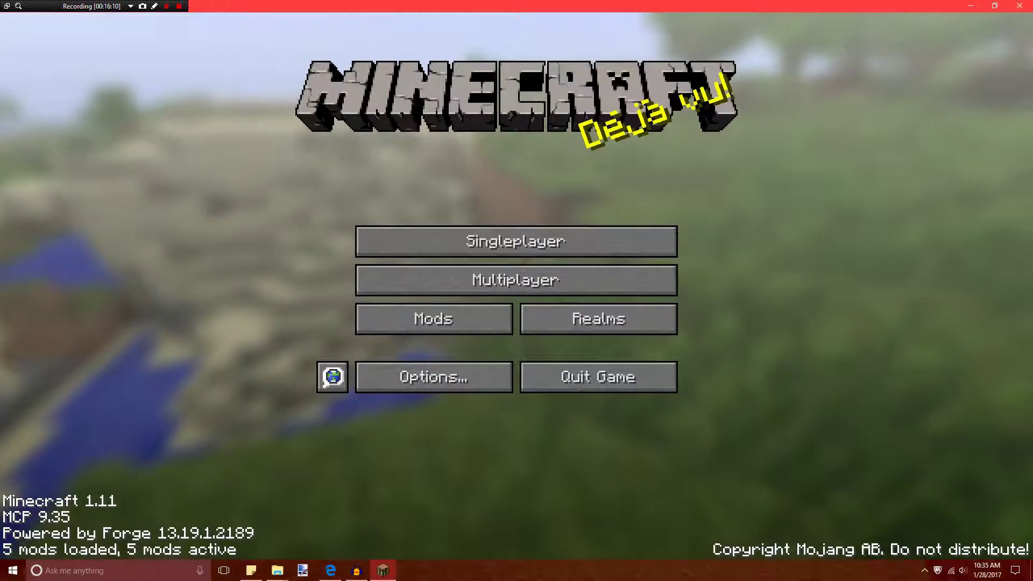
- Create a new singleplayer world in Creative mode
click(516, 241)
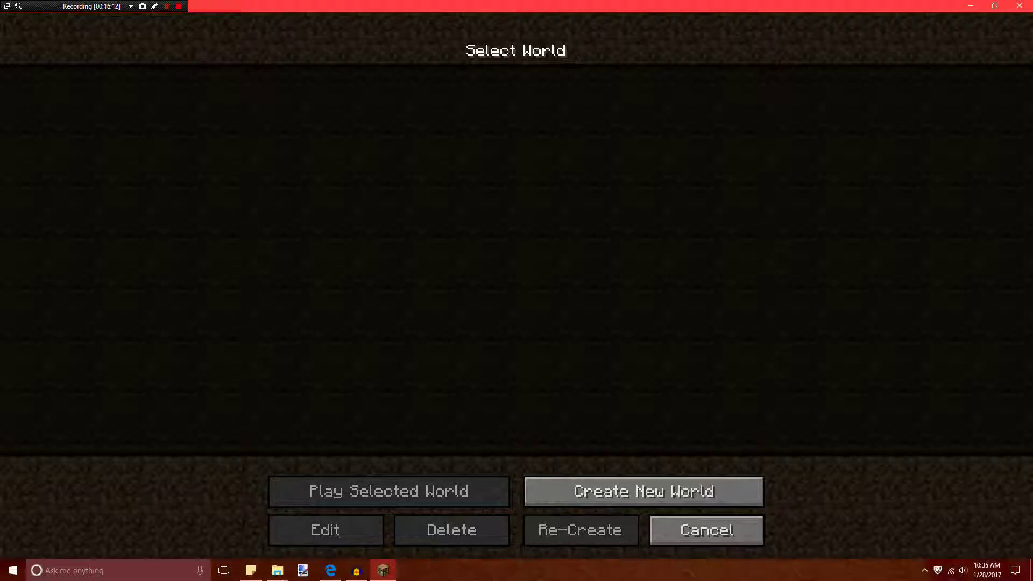
click(643, 491)
click(516, 213)
click(516, 214)
click(386, 530)
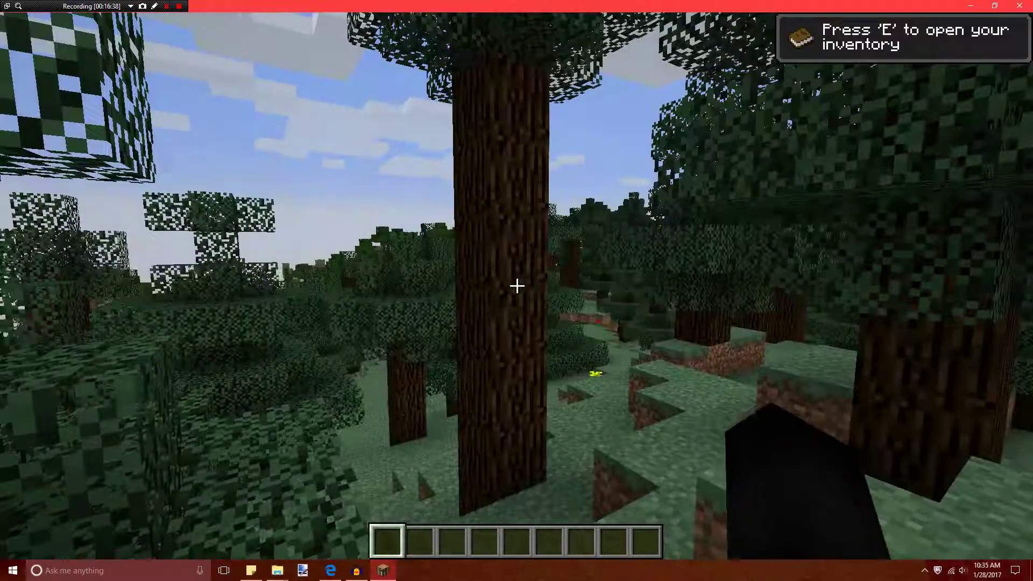
- Examine the JEI item list beside the creative inventory by paging through it, and close the game
key(e)
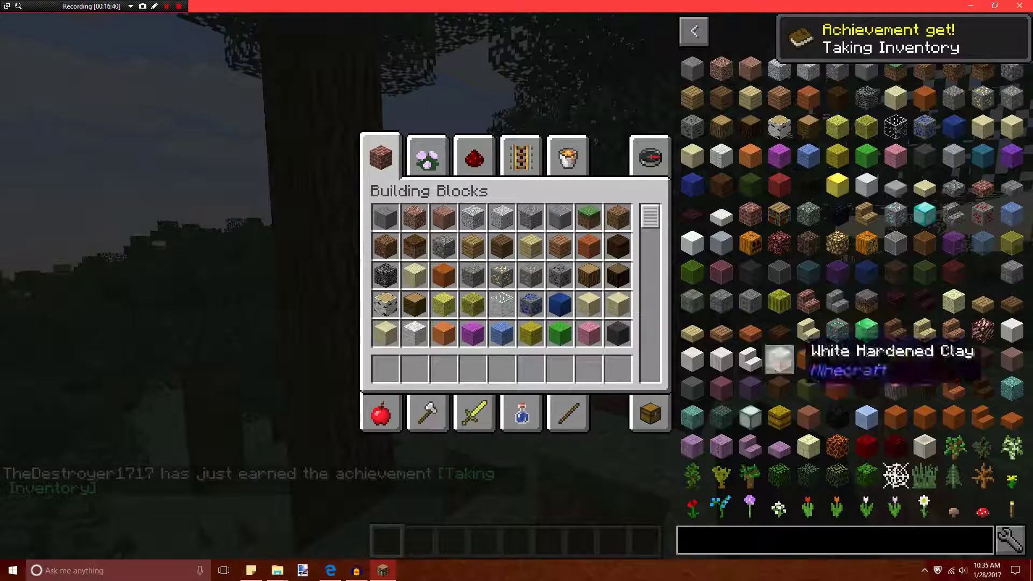
click(694, 30)
click(694, 31)
click(694, 31)
click(694, 30)
click(694, 31)
click(694, 31)
click(695, 31)
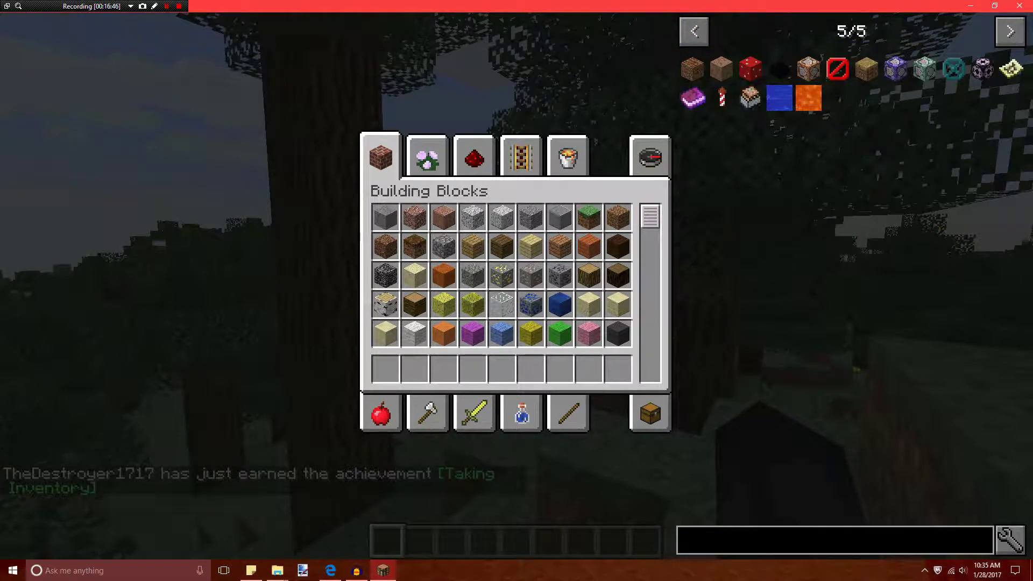
click(1010, 31)
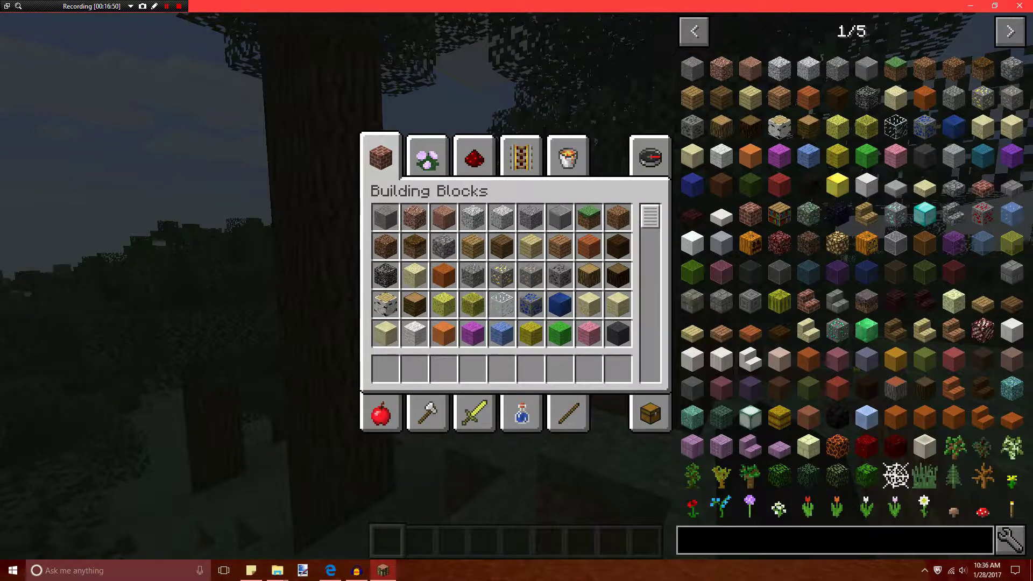
click(1019, 6)
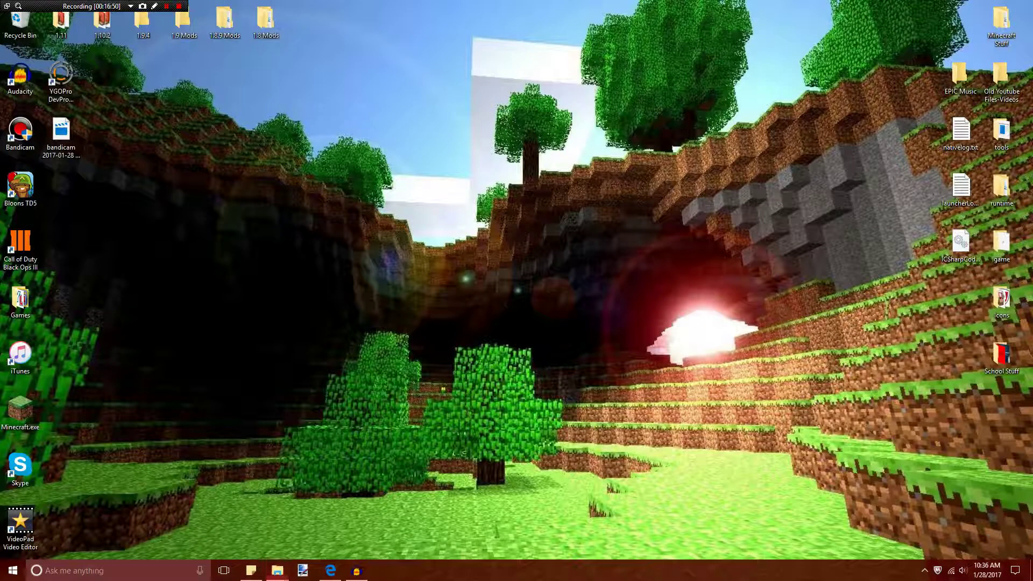
- Switch to the Forge downloads page in Edge and open the downloads for Minecraft 1.8.9
key(alt+Tab)
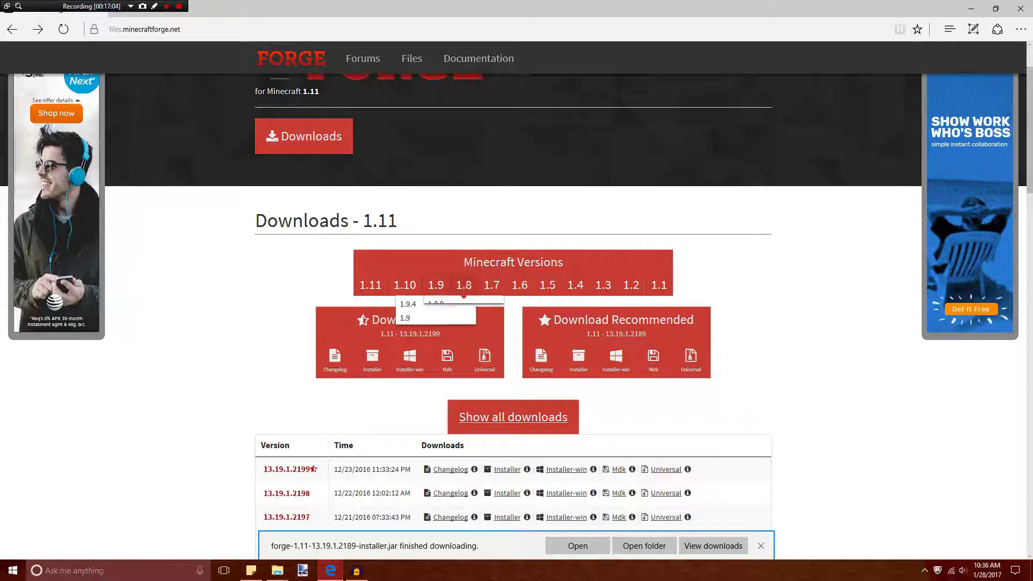
mouse_move(463, 286)
click(436, 304)
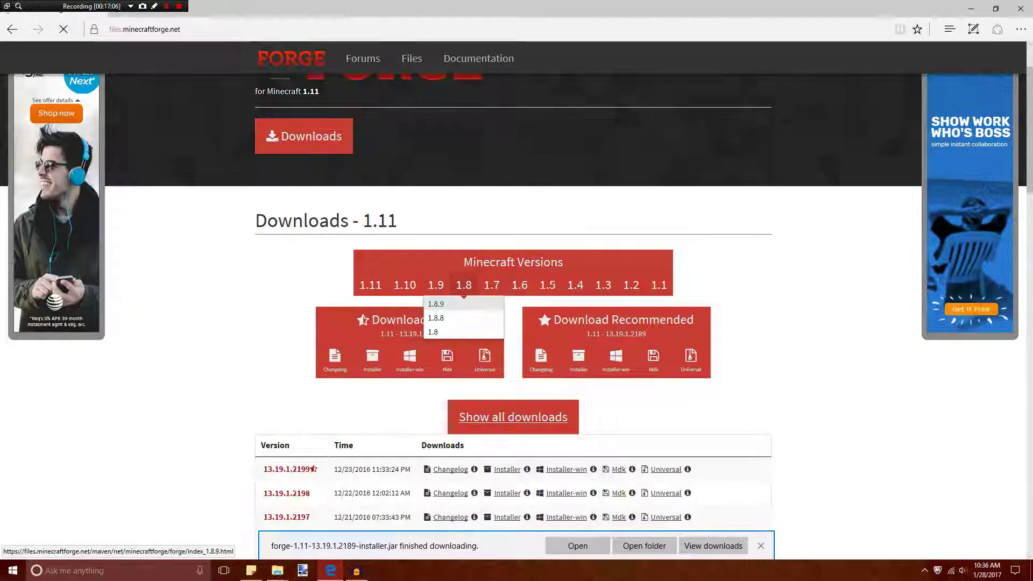
scroll(334, 377, down, 2)
scroll(335, 377, up, 1)
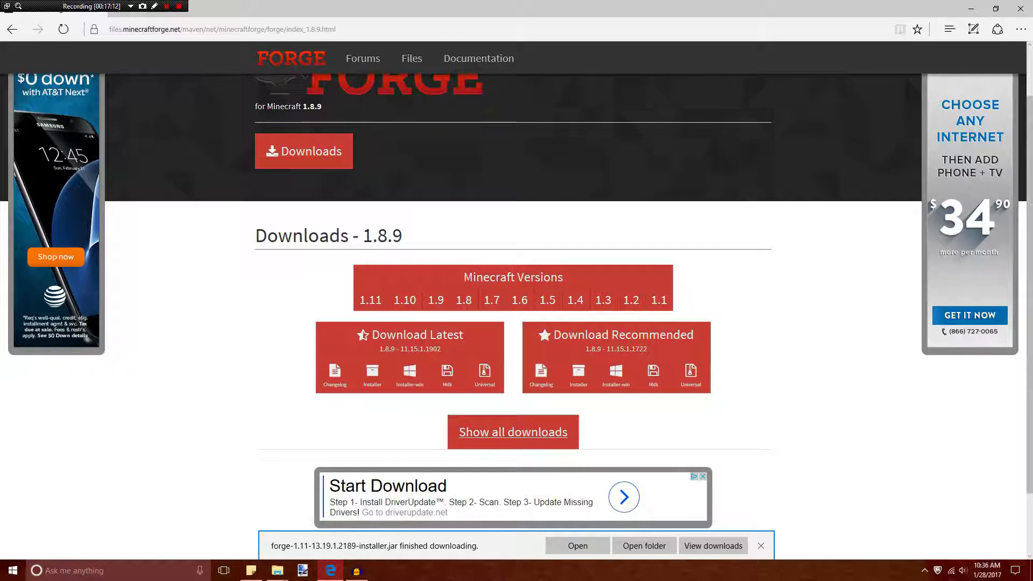
- Show all Forge downloads for 1.8.9, look through the list of builds, and close the browser
click(513, 432)
scroll(513, 432, down, 10)
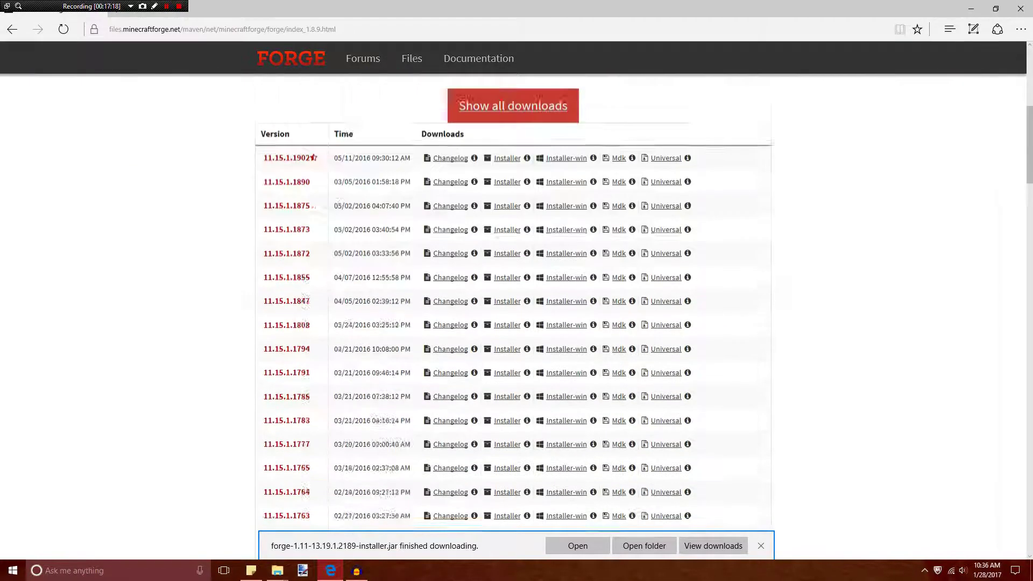
scroll(513, 432, up, 9)
scroll(513, 323, down, 8)
scroll(513, 322, up, 10)
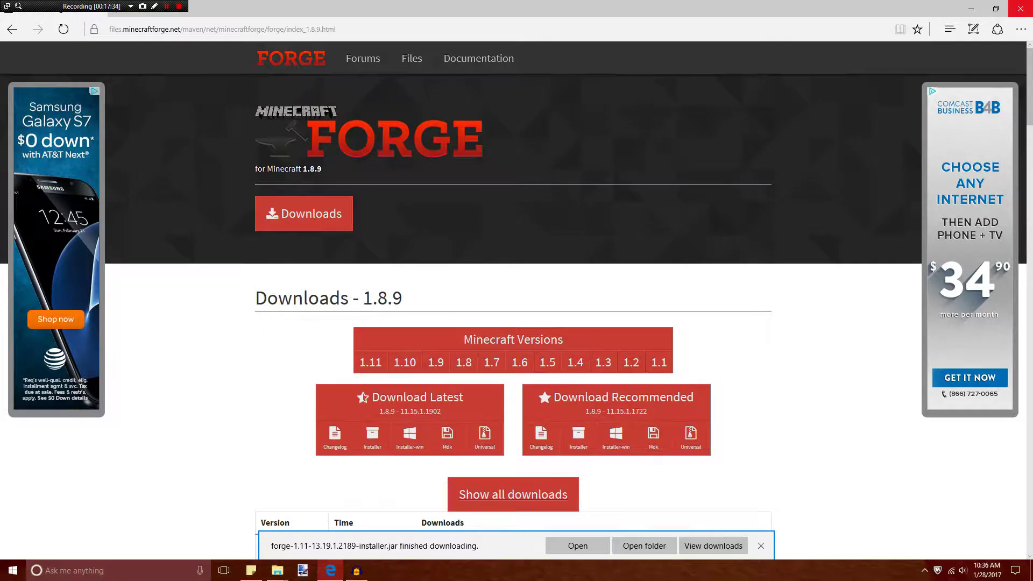
click(1020, 9)
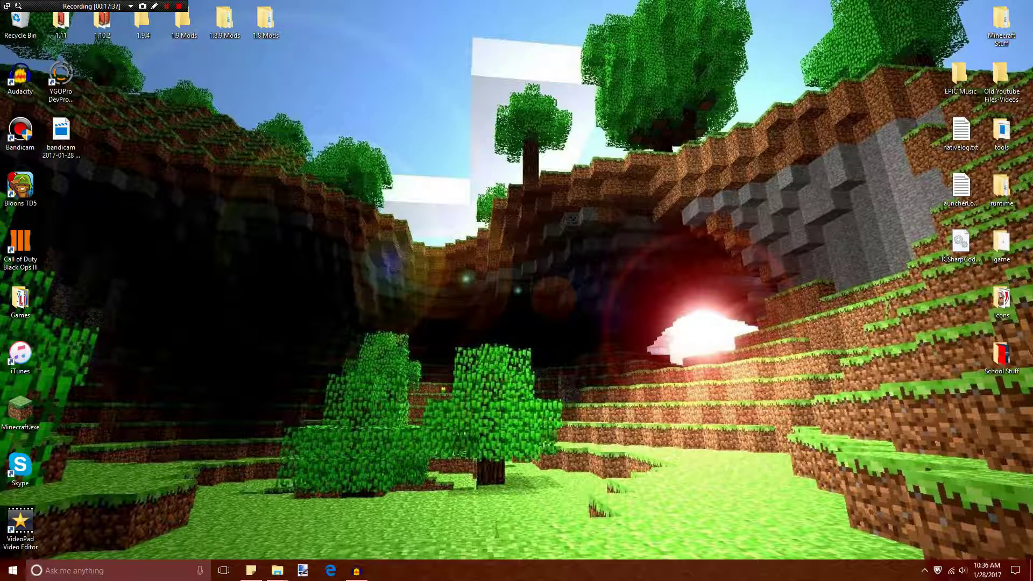